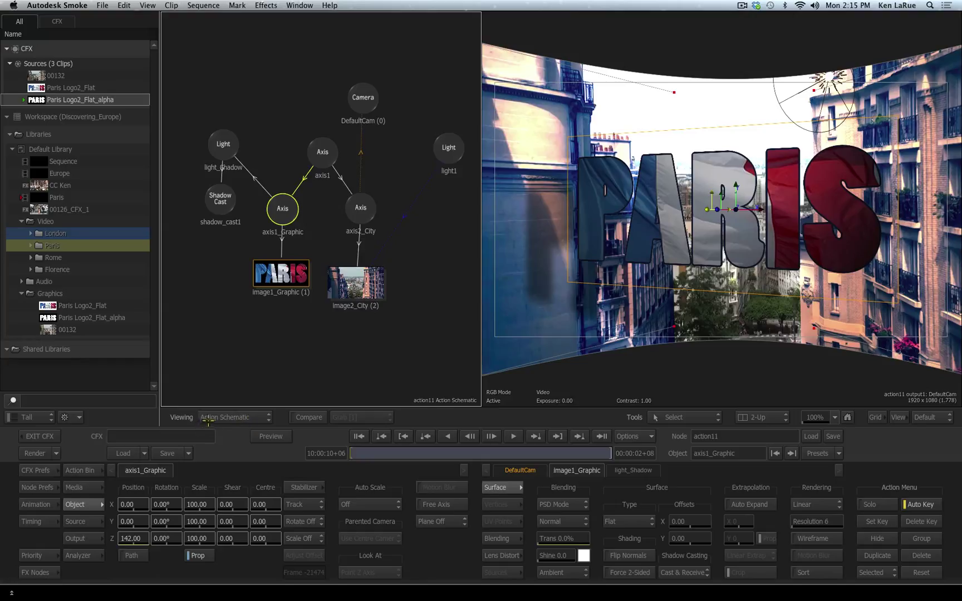
Browse the view list for the left panel, then close it and keep the node graph
{"action": "left_click", "coordinate": [251, 417]}
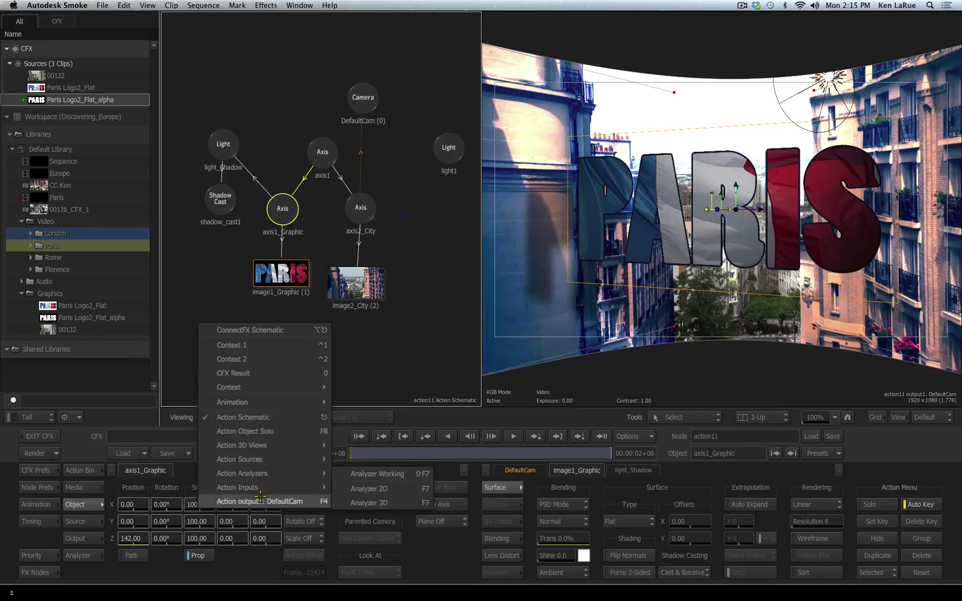
{"action": "mouse_move", "coordinate": [264, 445]}
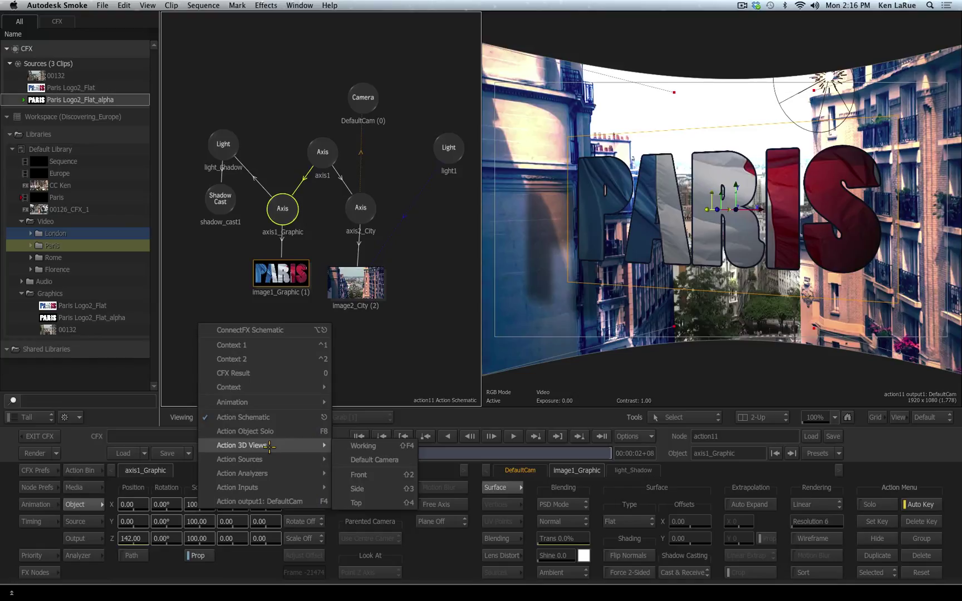
{"action": "left_click", "coordinate": [281, 416]}
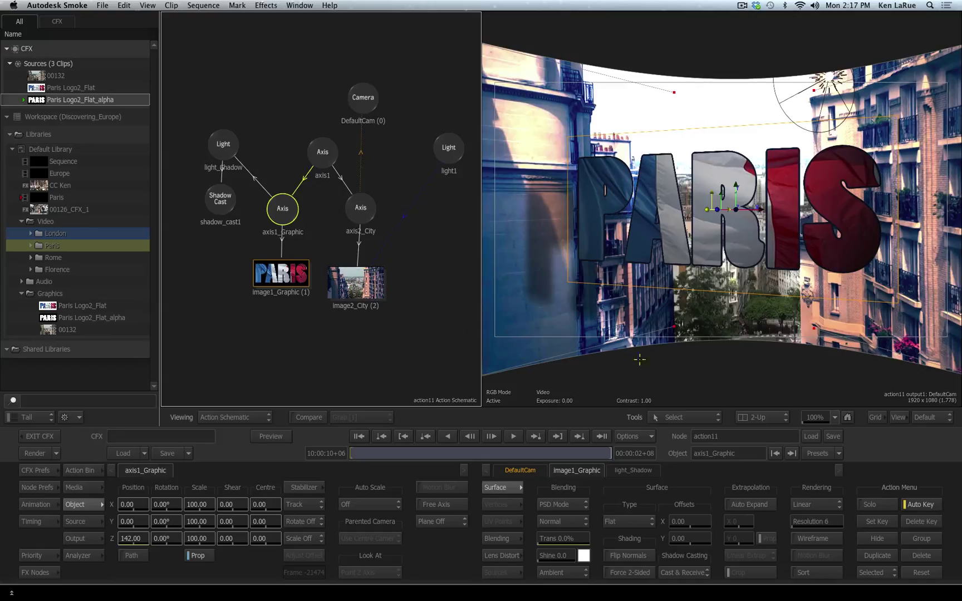
Activate the right camera output viewer and bring up its Action 3D Views: Front, Side and Top
{"action": "left_click", "coordinate": [707, 353]}
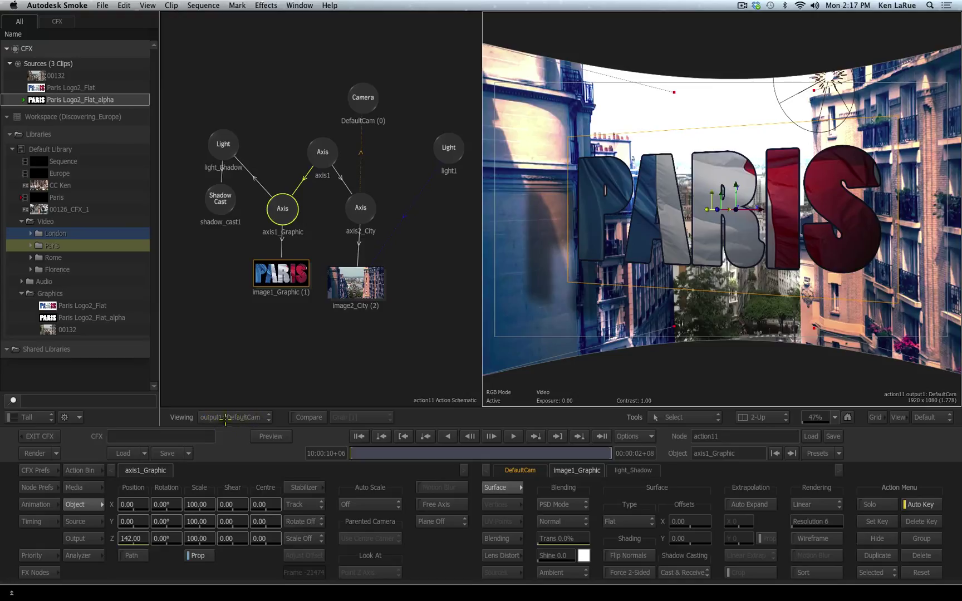
{"action": "left_click", "coordinate": [246, 416]}
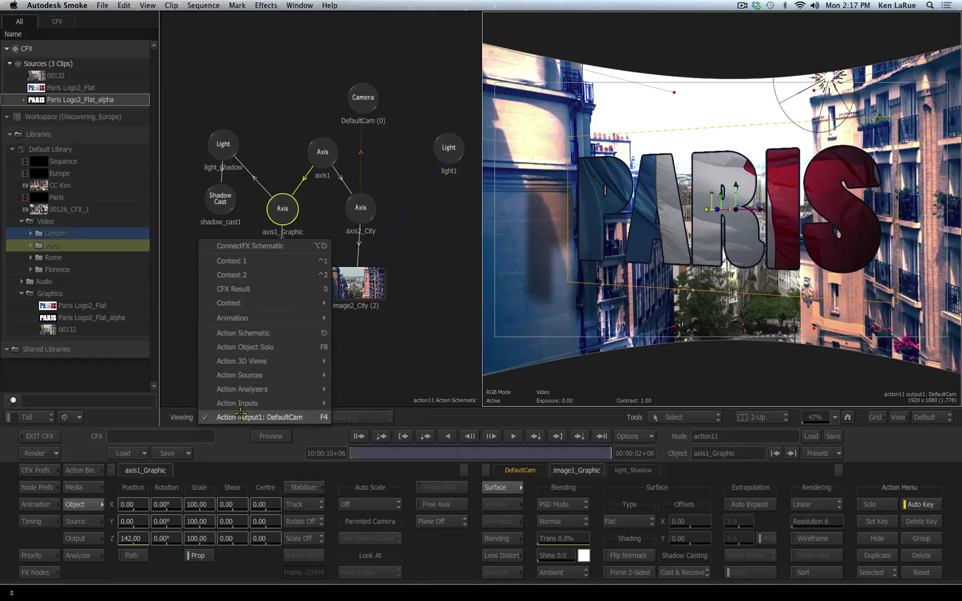
{"action": "left_click", "coordinate": [240, 415]}
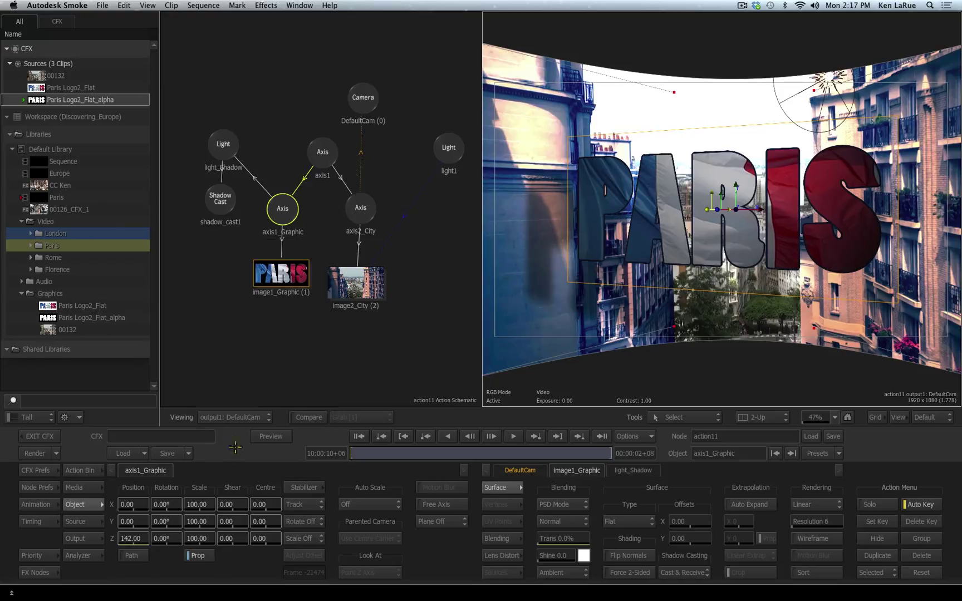
{"action": "left_click", "coordinate": [236, 417]}
{"action": "mouse_move", "coordinate": [245, 361]}
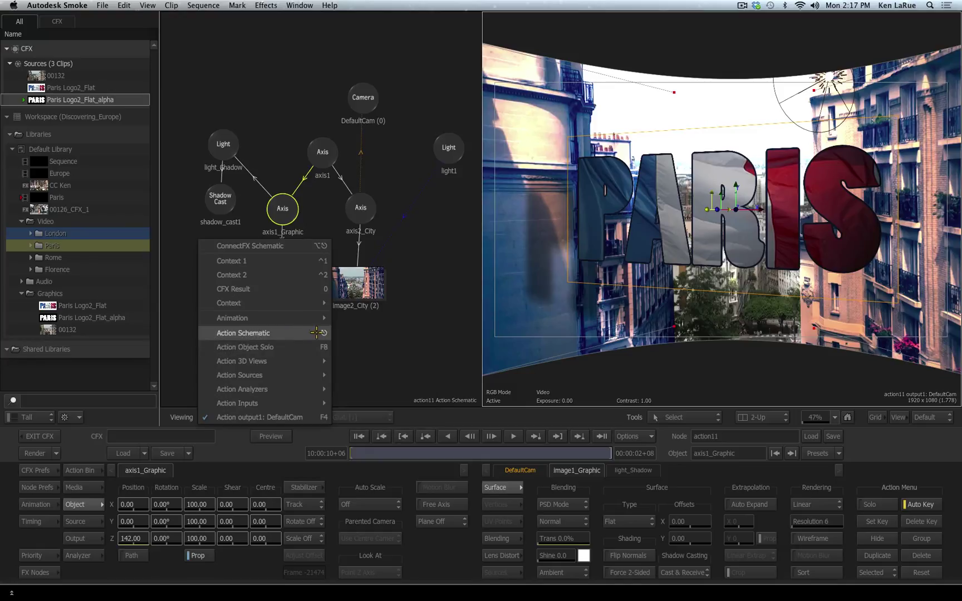
{"action": "mouse_move", "coordinate": [278, 362]}
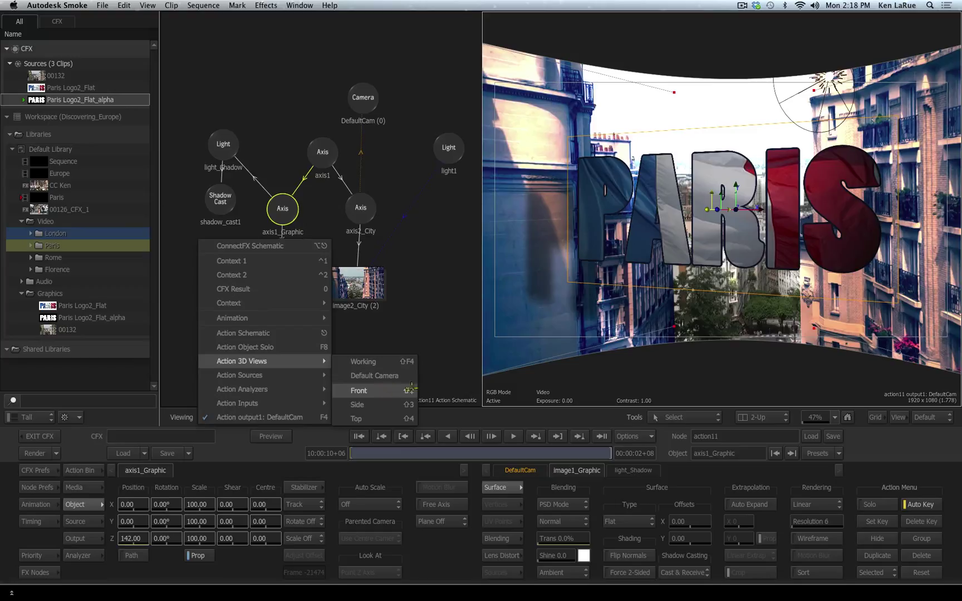
Cycle the viewer through Front, Side, Top and Working views, ending back on the DefaultCam output
{"action": "left_click", "coordinate": [768, 386]}
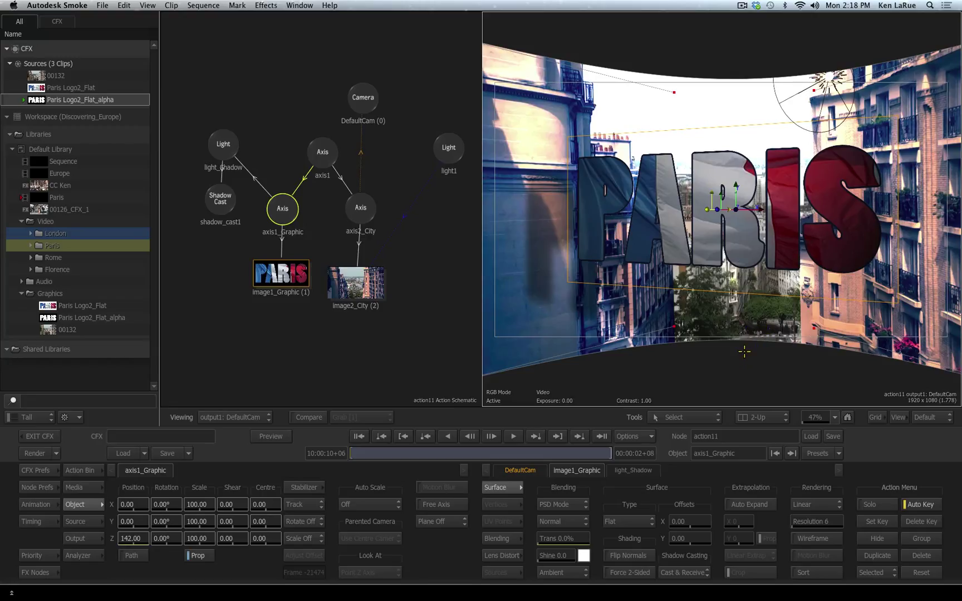
{"action": "key", "text": "F2"}
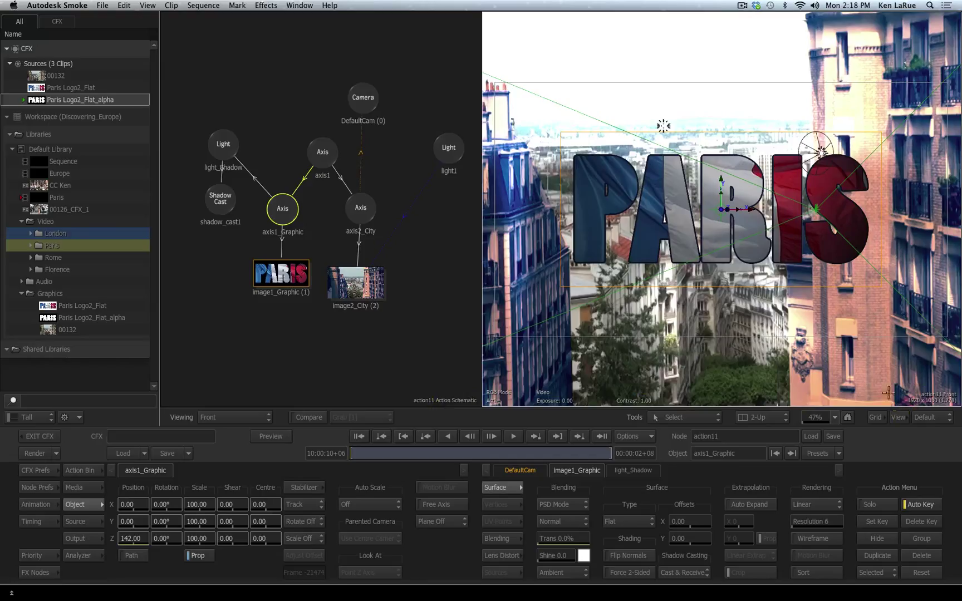
{"action": "key", "text": "F3"}
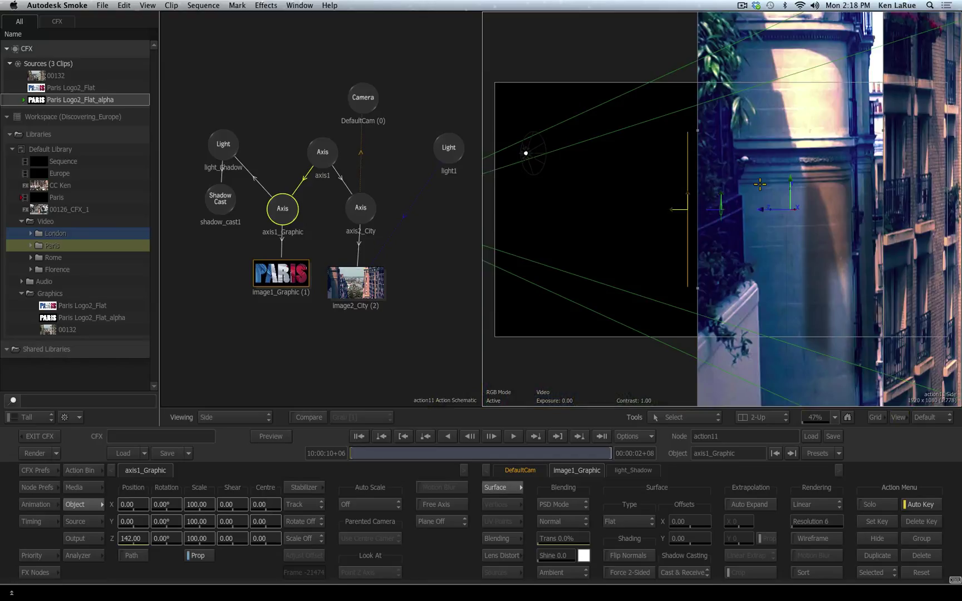
{"action": "key", "text": "F2"}
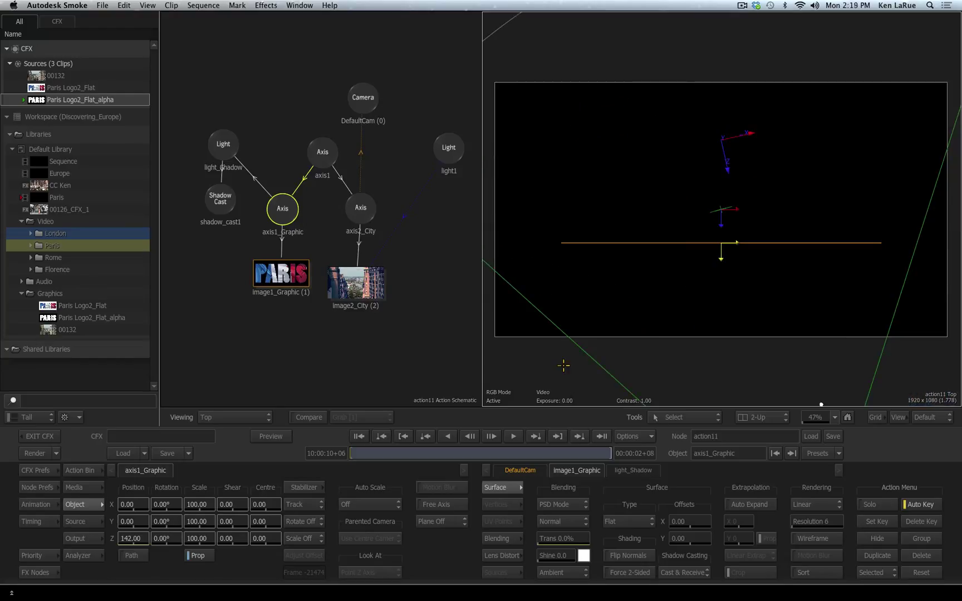
{"action": "key", "text": "F4"}
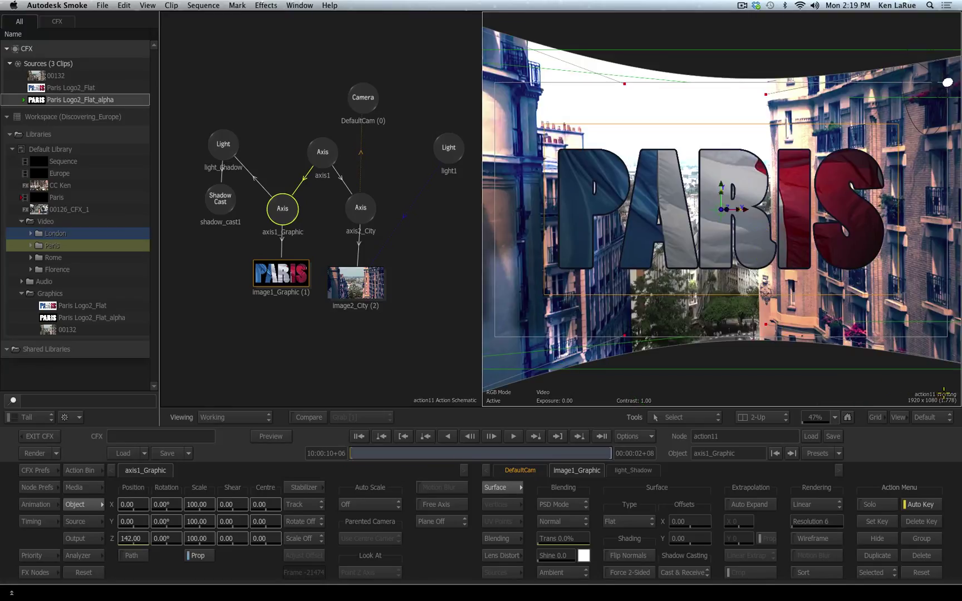
{"action": "key", "text": "F1"}
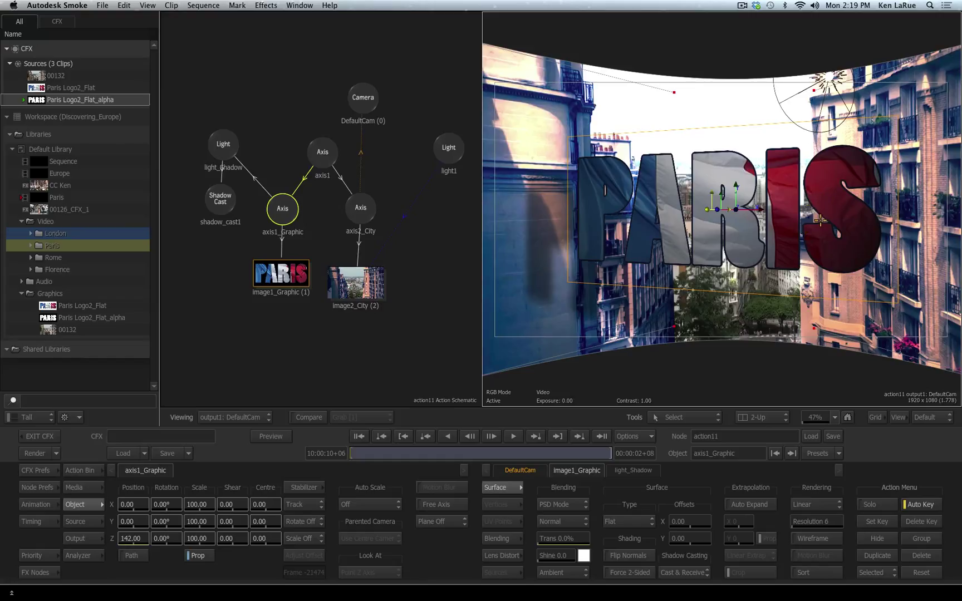
Set the viewer tool to Orbit and swing the DefaultCam around the PARIS text
{"action": "left_click", "coordinate": [688, 417]}
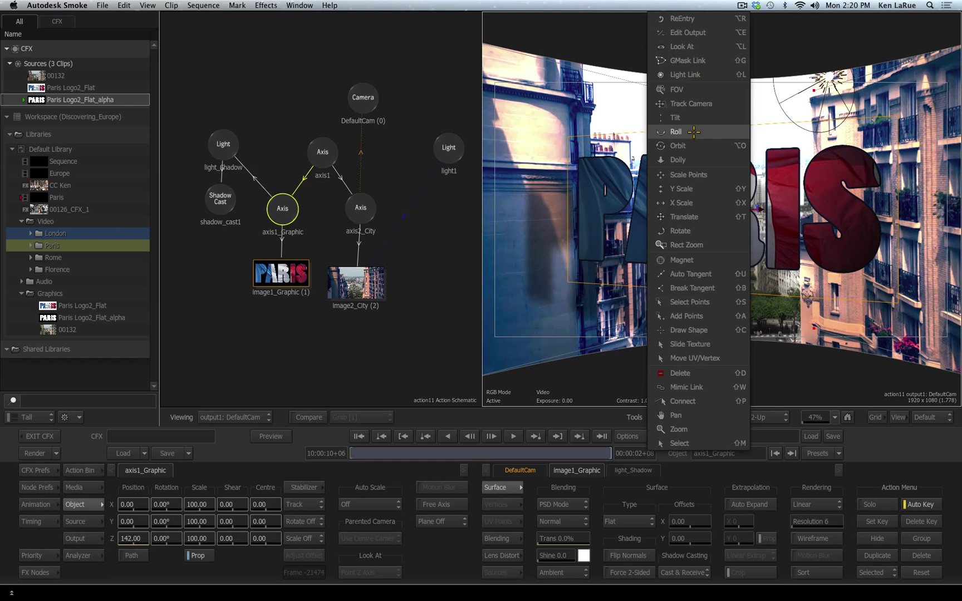
{"action": "left_click", "coordinate": [693, 146]}
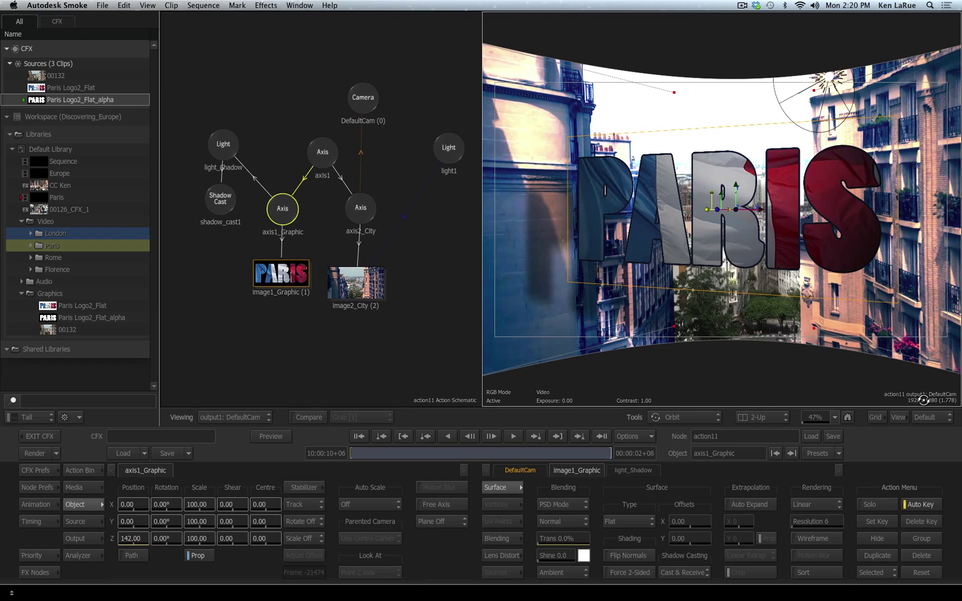
{"action": "left_click_drag", "start_coordinate": [924, 399], "coordinate": [773, 239]}
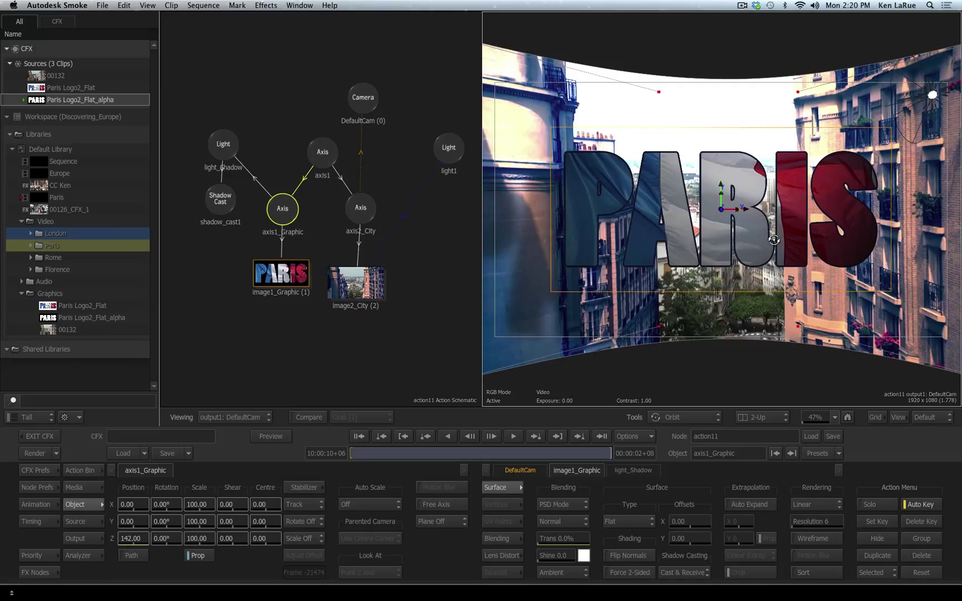
Activate the left panel and orbit the DefaultCam while watching its frustum from above
{"action": "left_click", "coordinate": [403, 329]}
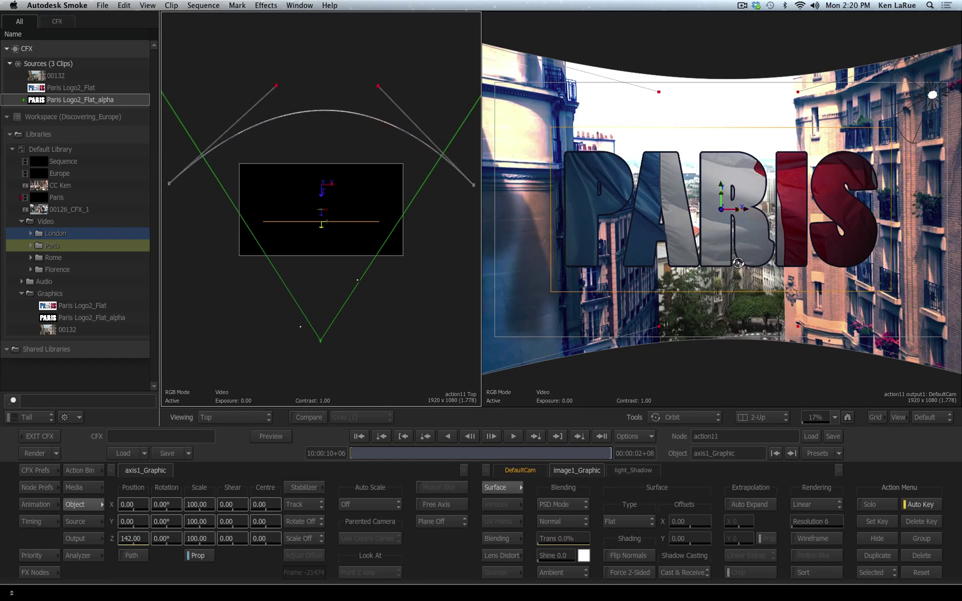
{"action": "left_click_drag", "start_coordinate": [738, 261], "coordinate": [782, 271]}
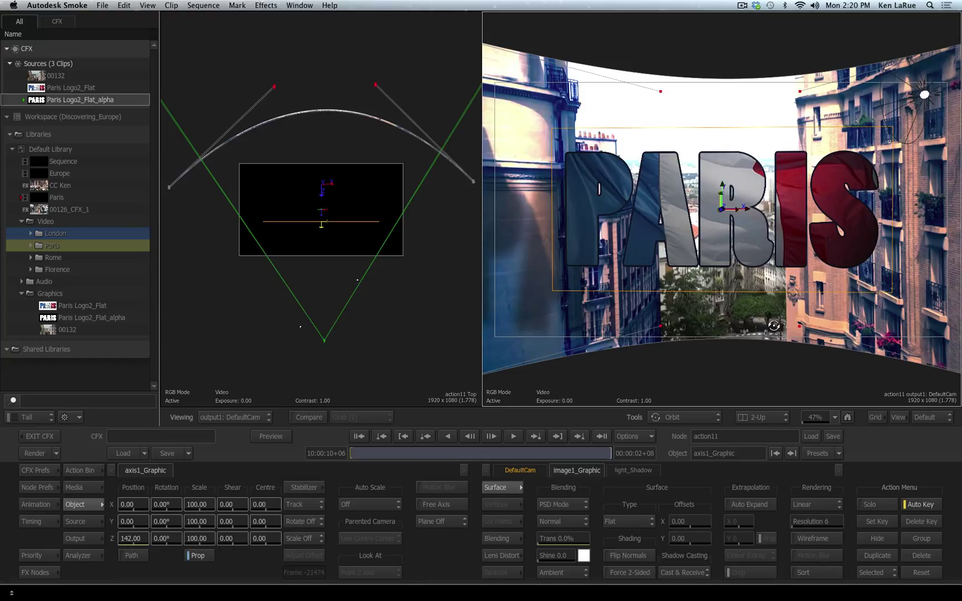
Put the right viewer in Working view and rotate around the PARIS scene
{"action": "left_click", "coordinate": [774, 325]}
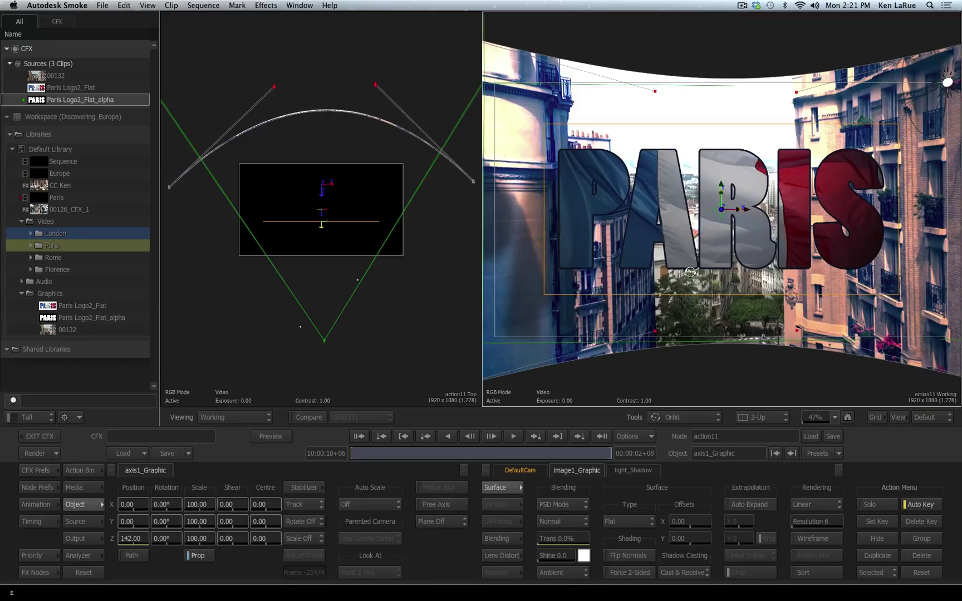
{"action": "left_click_drag", "start_coordinate": [808, 218], "coordinate": [836, 252]}
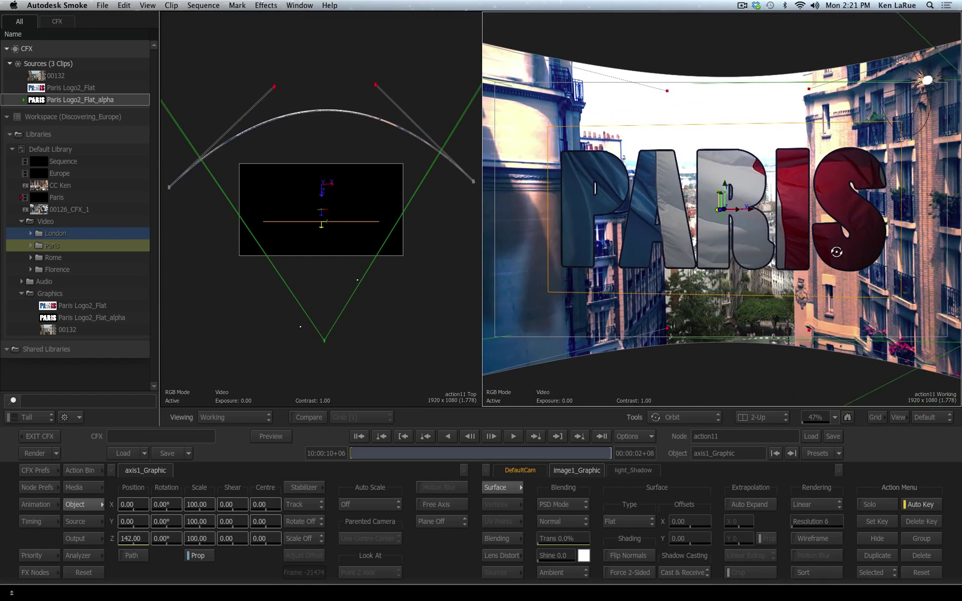
Zoom the Working view in on the PARIS letters, then pan to reframe them
{"action": "left_click", "coordinate": [684, 417]}
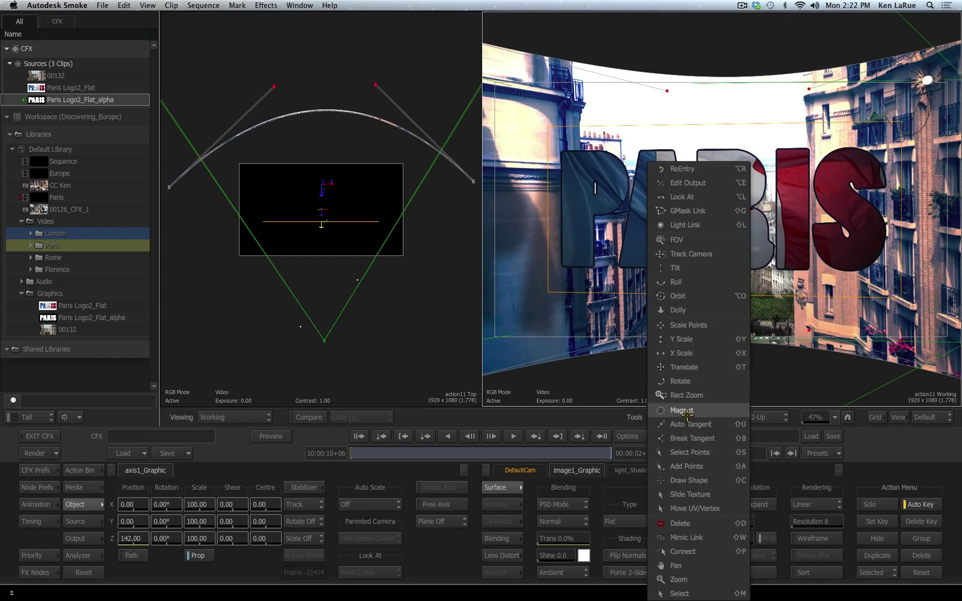
{"action": "left_click", "coordinate": [690, 578]}
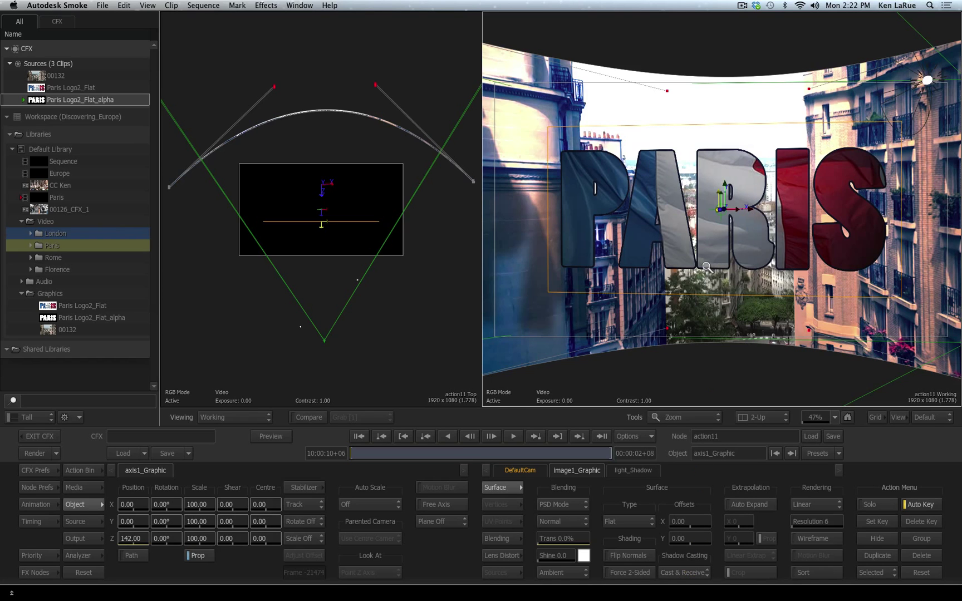
{"action": "left_click_drag", "start_coordinate": [699, 288], "coordinate": [731, 262]}
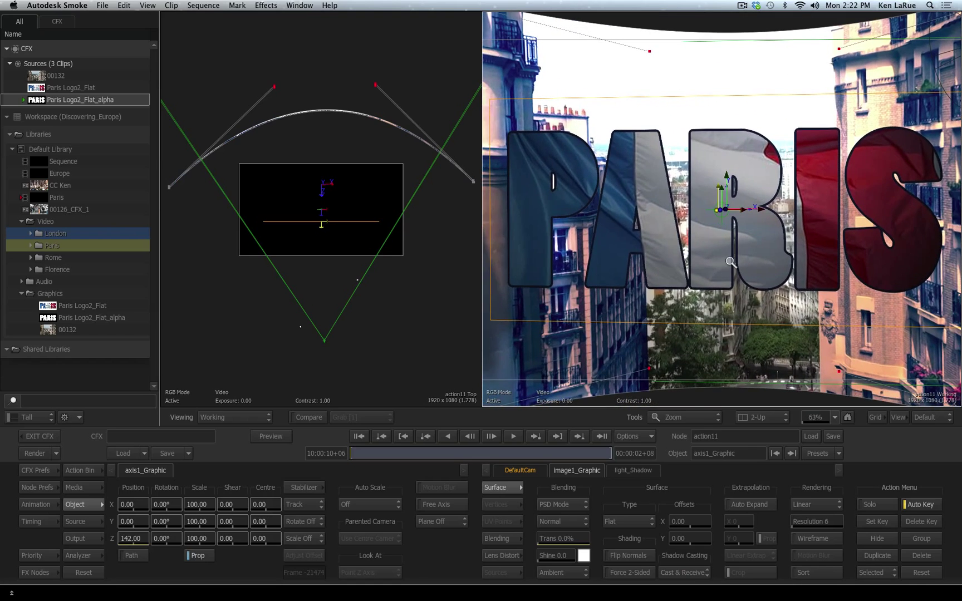
{"action": "left_click", "coordinate": [696, 417]}
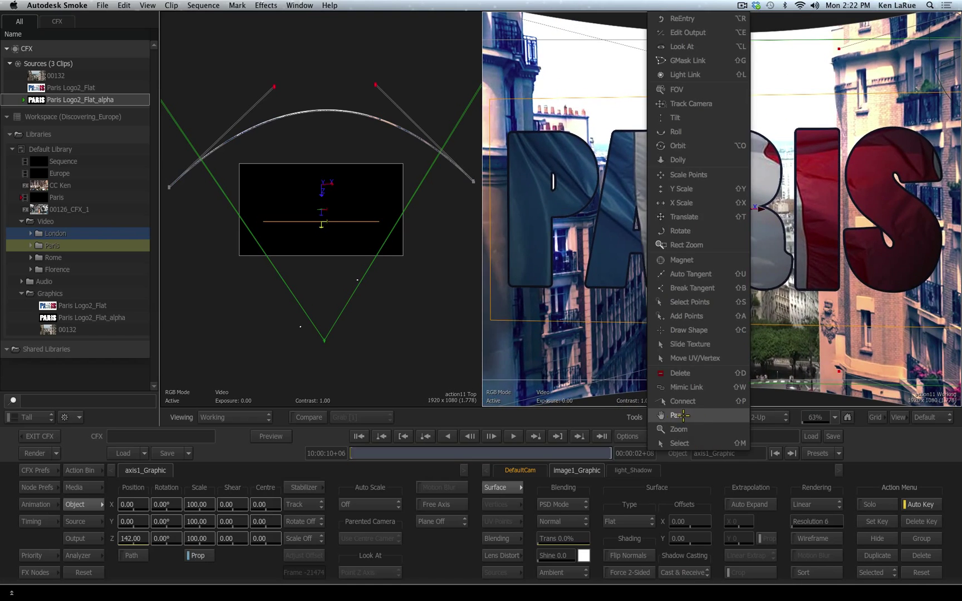
{"action": "left_click", "coordinate": [690, 416]}
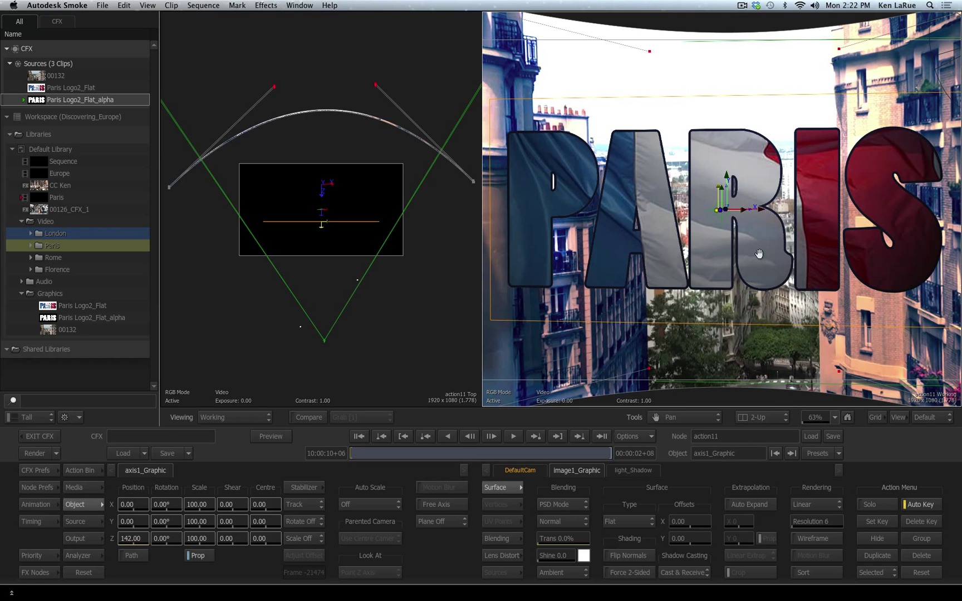
{"action": "left_click_drag", "start_coordinate": [760, 253], "coordinate": [745, 287]}
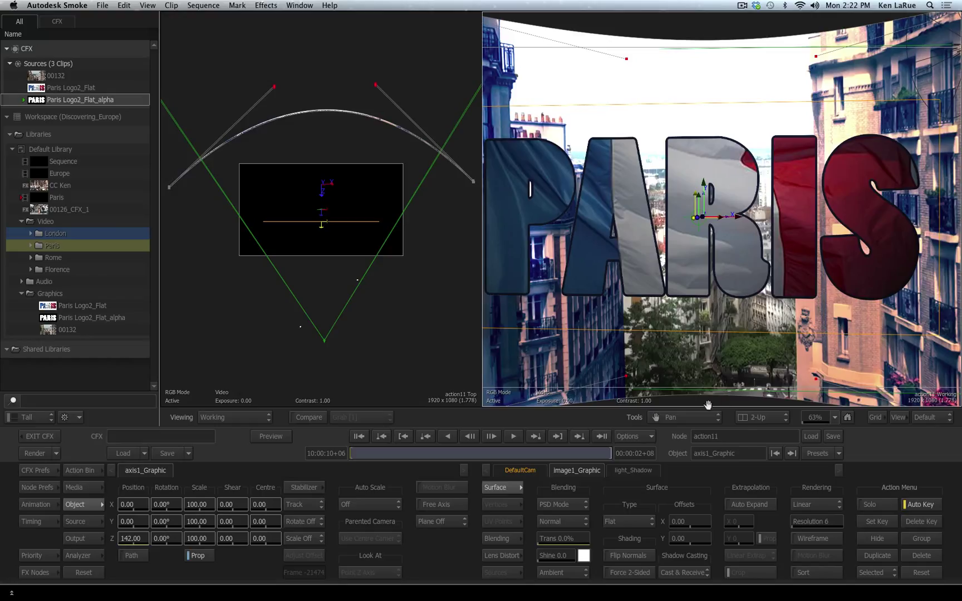
Return to the Select tool and nudge the Working view so PARIS shifts right
{"action": "left_click", "coordinate": [698, 417]}
{"action": "left_click", "coordinate": [694, 445]}
{"action": "mouse_move", "coordinate": [737, 260]}
{"action": "left_mouse_down"}
{"action": "mouse_move", "coordinate": [712, 273]}
{"action": "mouse_move", "coordinate": [834, 223]}
{"action": "mouse_move", "coordinate": [594, 393]}
{"action": "mouse_move", "coordinate": [807, 251]}
{"action": "mouse_move", "coordinate": [640, 278]}
{"action": "mouse_move", "coordinate": [779, 250]}
{"action": "mouse_move", "coordinate": [726, 259]}
{"action": "left_mouse_up"}
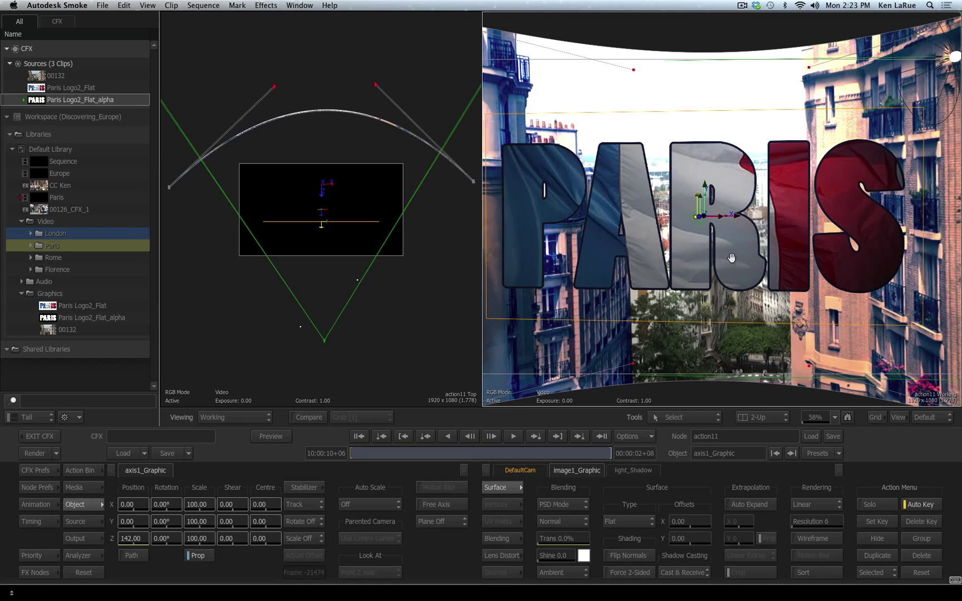
{"action": "mouse_move", "coordinate": [731, 257]}
{"action": "left_mouse_down"}
{"action": "mouse_move", "coordinate": [718, 245]}
{"action": "mouse_move", "coordinate": [602, 316]}
{"action": "mouse_move", "coordinate": [767, 191]}
{"action": "mouse_move", "coordinate": [835, 224]}
{"action": "mouse_move", "coordinate": [747, 257]}
{"action": "left_mouse_up"}
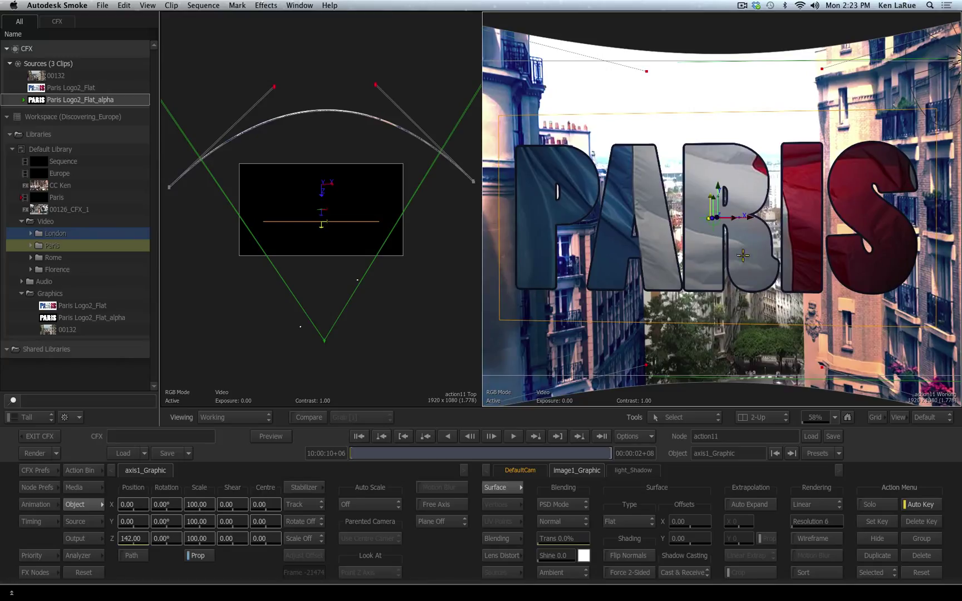
Switch to Orbit and rotate the Working view to reveal the curved street plate behind PARIS
{"action": "left_click", "coordinate": [700, 418]}
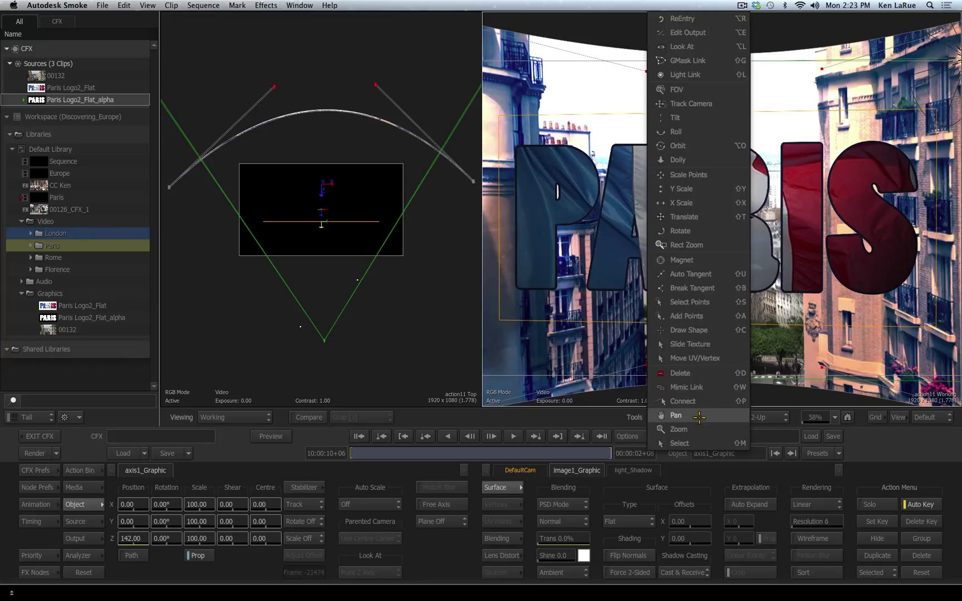
{"action": "left_click", "coordinate": [711, 146]}
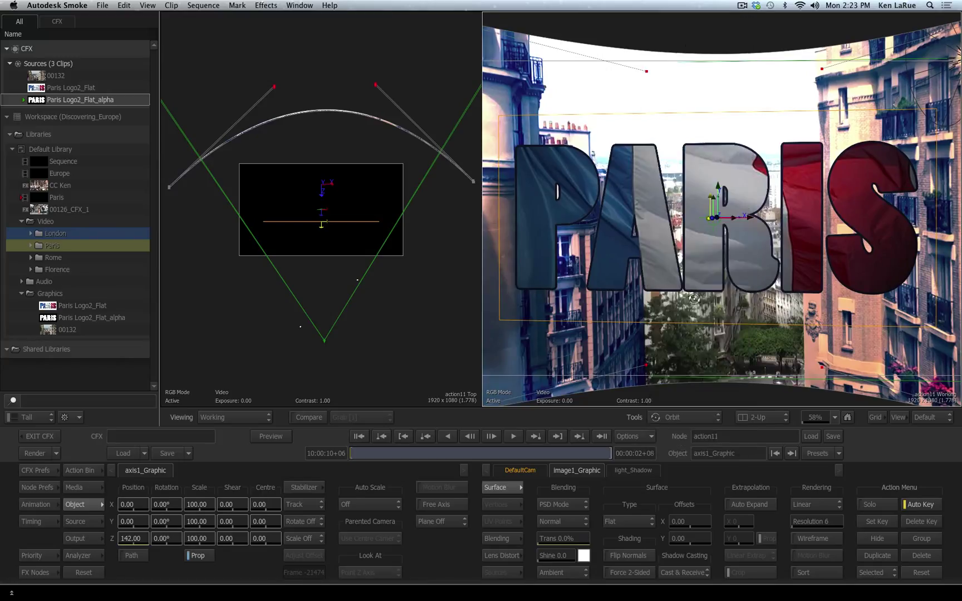
{"action": "mouse_move", "coordinate": [727, 275]}
{"action": "left_mouse_down"}
{"action": "mouse_move", "coordinate": [747, 275]}
{"action": "mouse_move", "coordinate": [758, 251]}
{"action": "mouse_move", "coordinate": [741, 281]}
{"action": "left_mouse_up"}
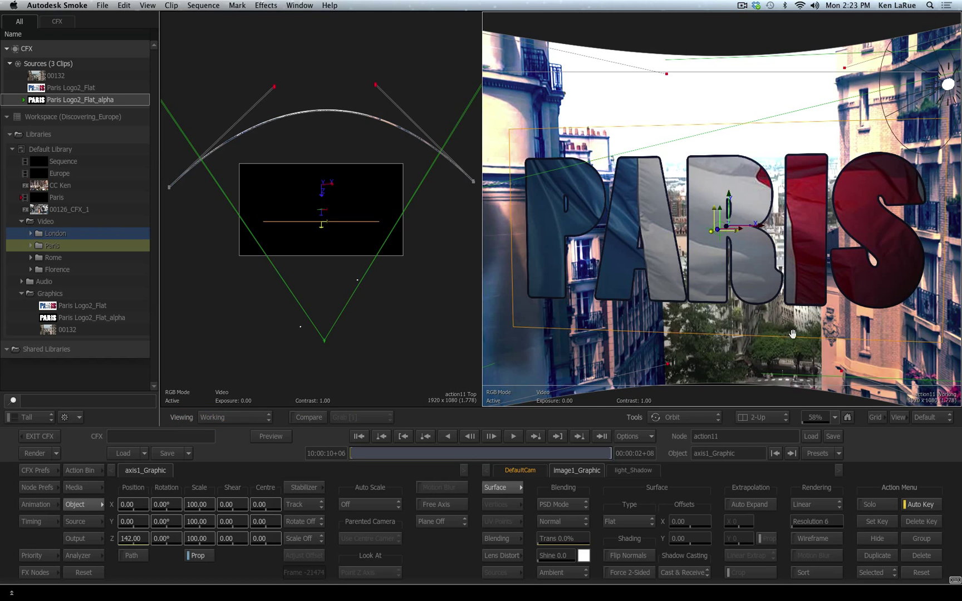
{"action": "left_click_drag", "start_coordinate": [940, 356], "coordinate": [939, 386]}
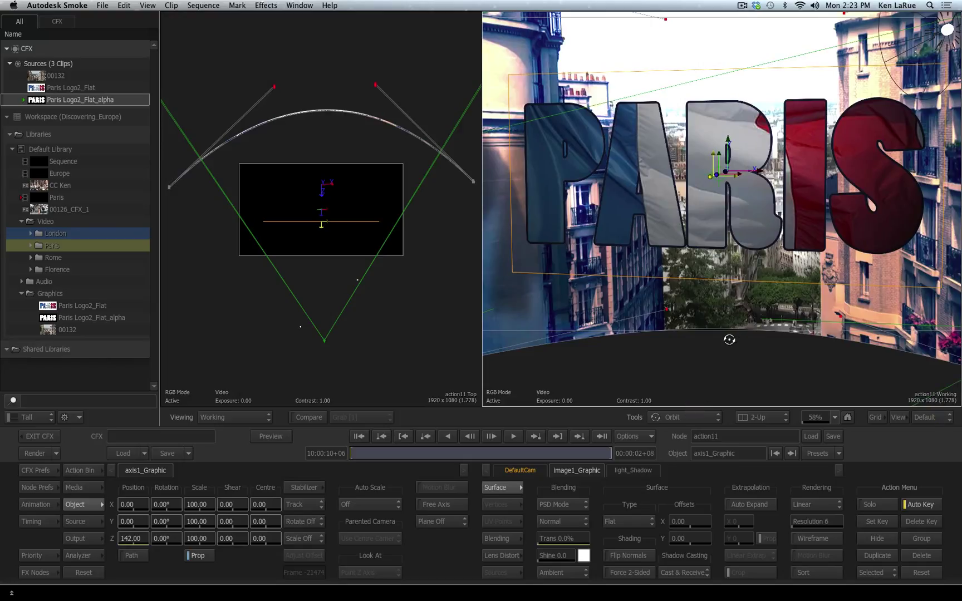
Show the DefaultCam output and recentre the PARIS logo in the viewer
{"action": "key", "text": "F1"}
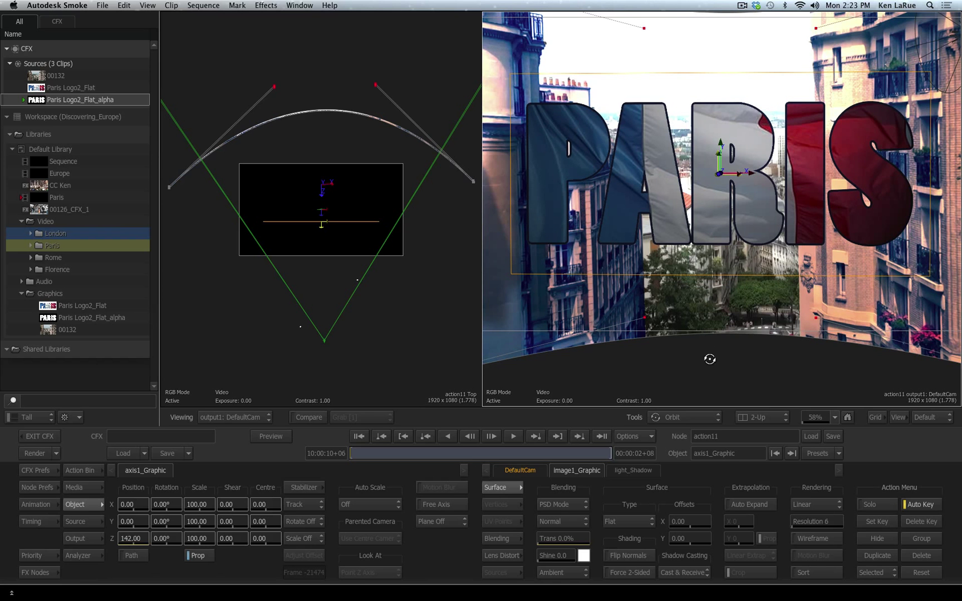
{"action": "scroll", "coordinate": [703, 347], "scroll_direction": "up", "scroll_amount": 2}
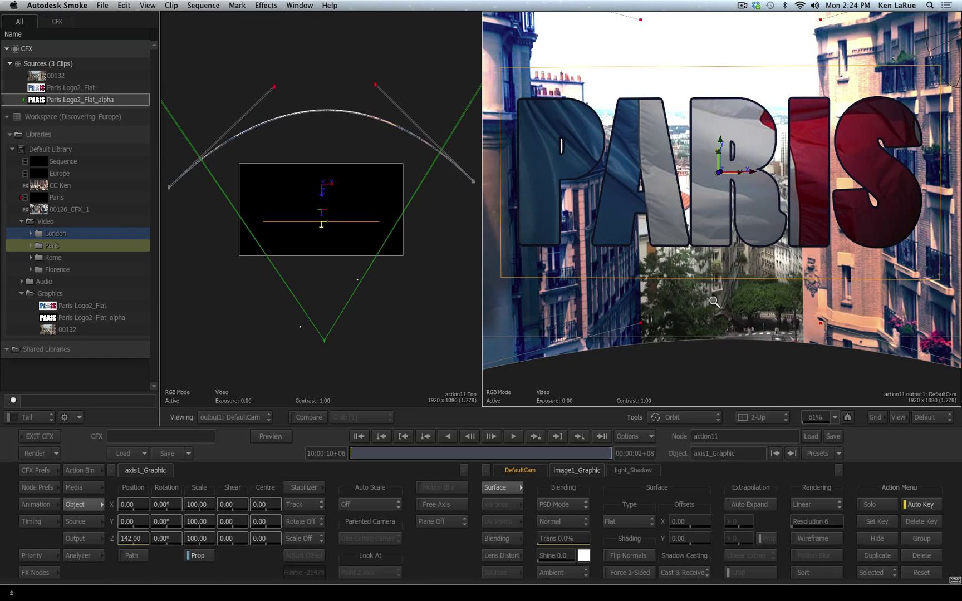
{"action": "scroll", "coordinate": [777, 244], "scroll_direction": "up", "scroll_amount": 5}
{"action": "scroll", "coordinate": [777, 244], "scroll_direction": "down", "scroll_amount": 5}
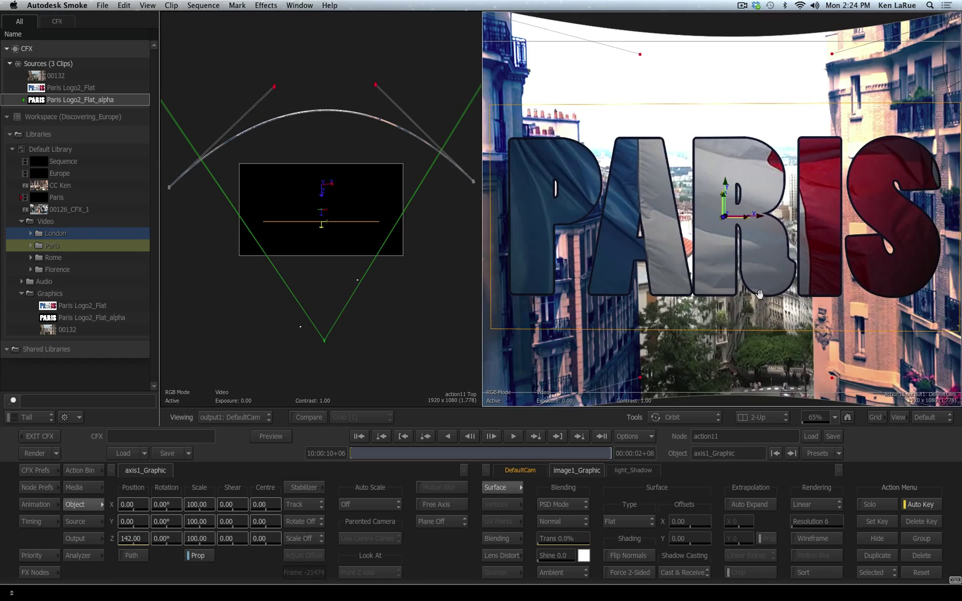
{"action": "left_click_drag", "start_coordinate": [759, 293], "coordinate": [724, 250]}
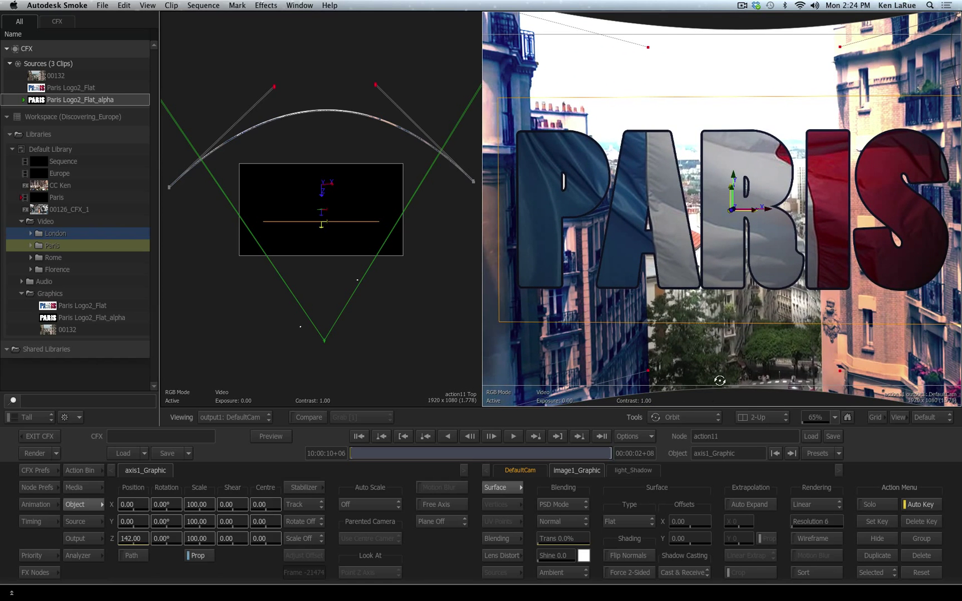
Dolly the default camera in so PARIS looks larger, then return to Select
{"action": "left_click", "coordinate": [702, 417]}
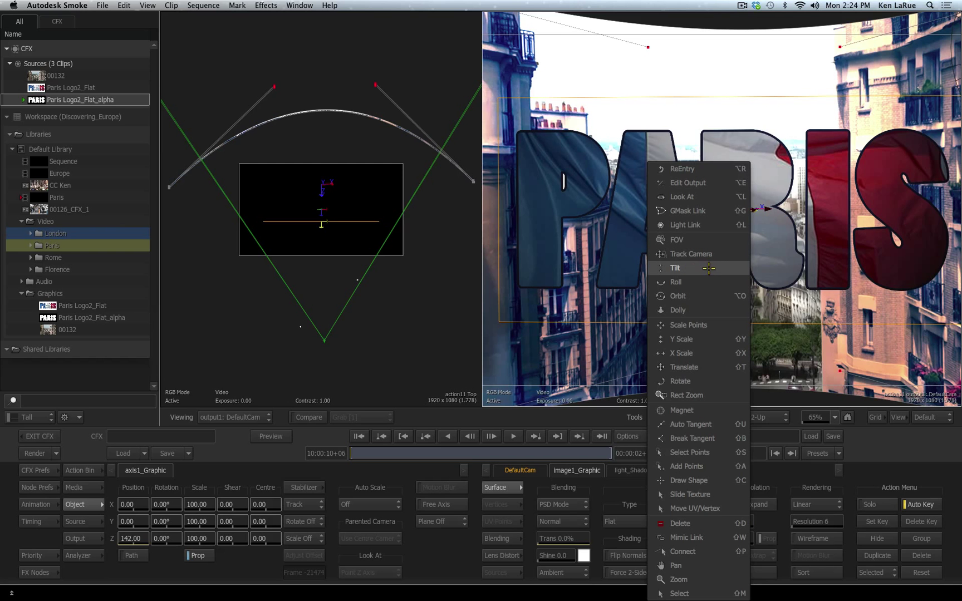
{"action": "left_click", "coordinate": [709, 302]}
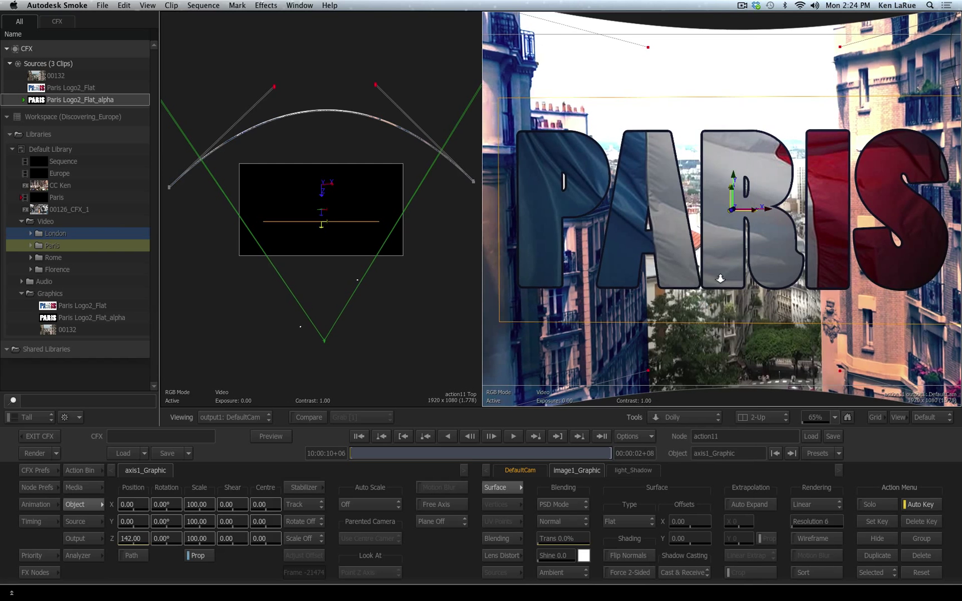
{"action": "left_click_drag", "start_coordinate": [709, 302], "coordinate": [336, 397]}
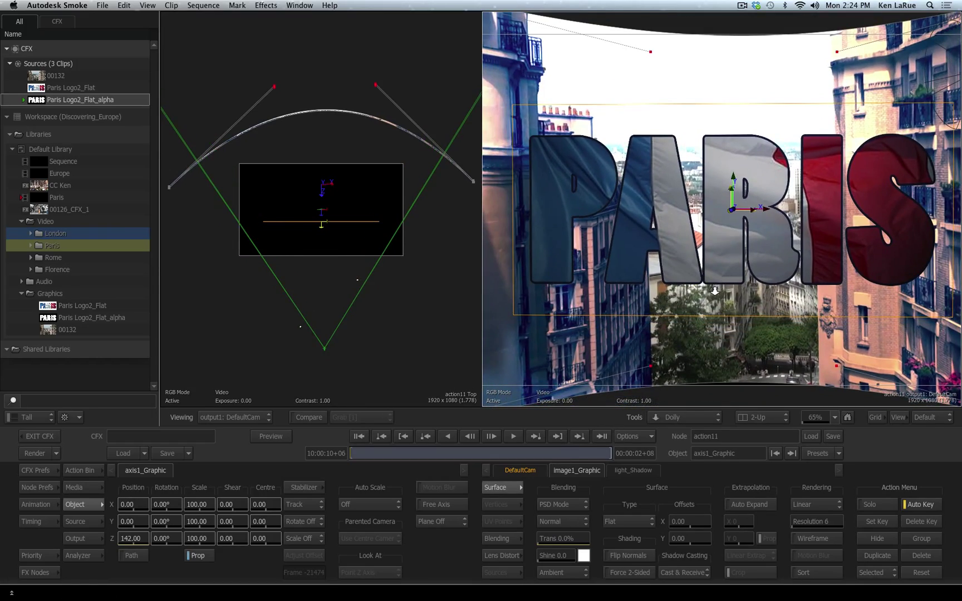
{"action": "left_click_drag", "start_coordinate": [711, 298], "coordinate": [751, 355]}
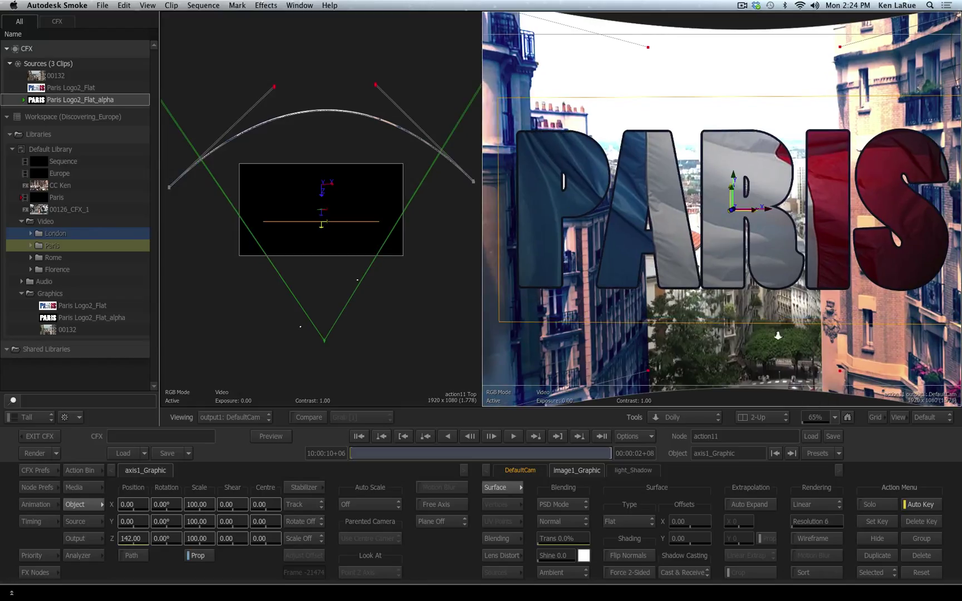
{"action": "key", "text": "Escape"}
Try the 1-Up, 2-Up, 3-Up and 3-Up Split viewer layouts, then settle on 4-Up
{"action": "left_click", "coordinate": [765, 417]}
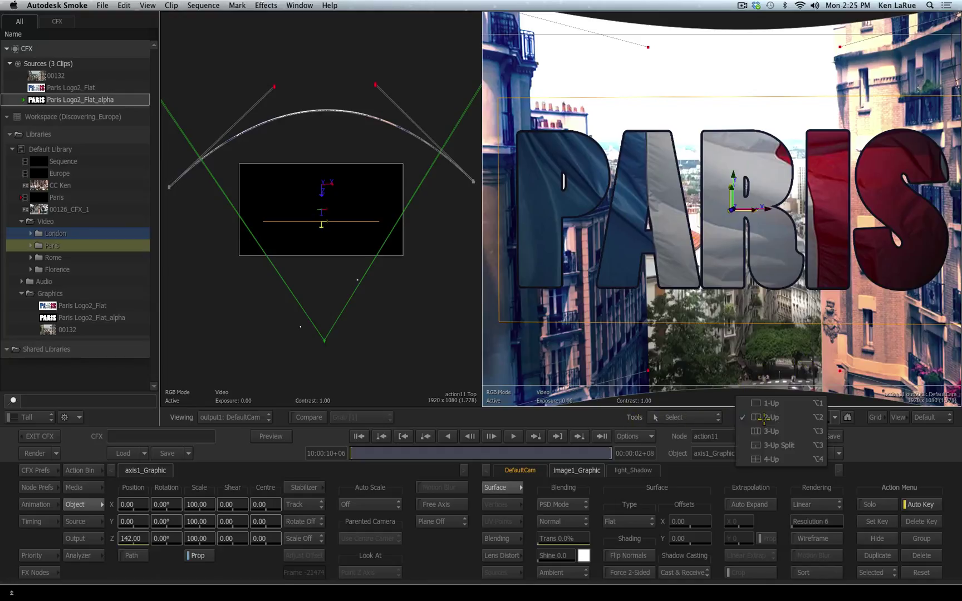
{"action": "left_click", "coordinate": [796, 403]}
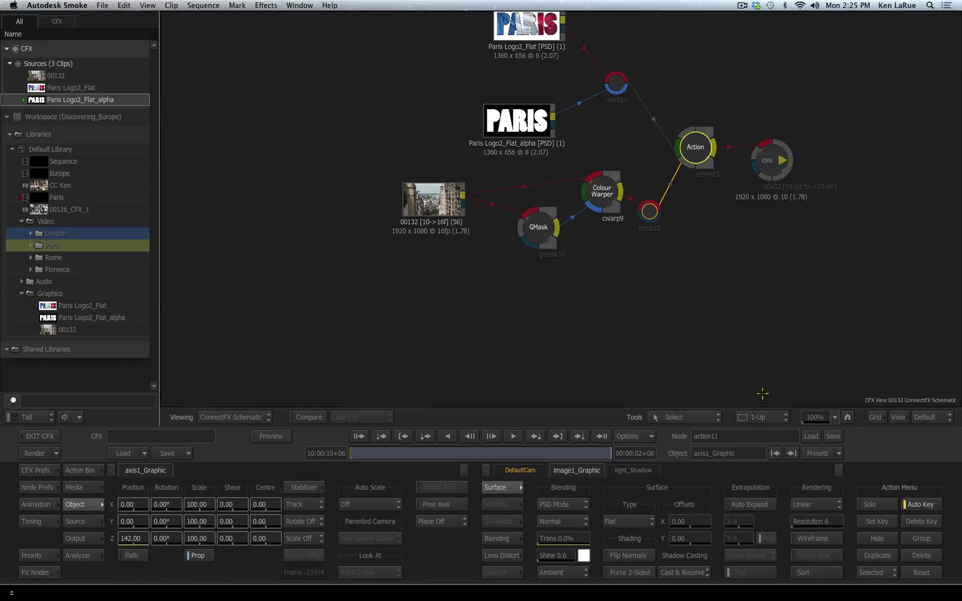
{"action": "left_click", "coordinate": [759, 417]}
{"action": "left_click", "coordinate": [778, 433]}
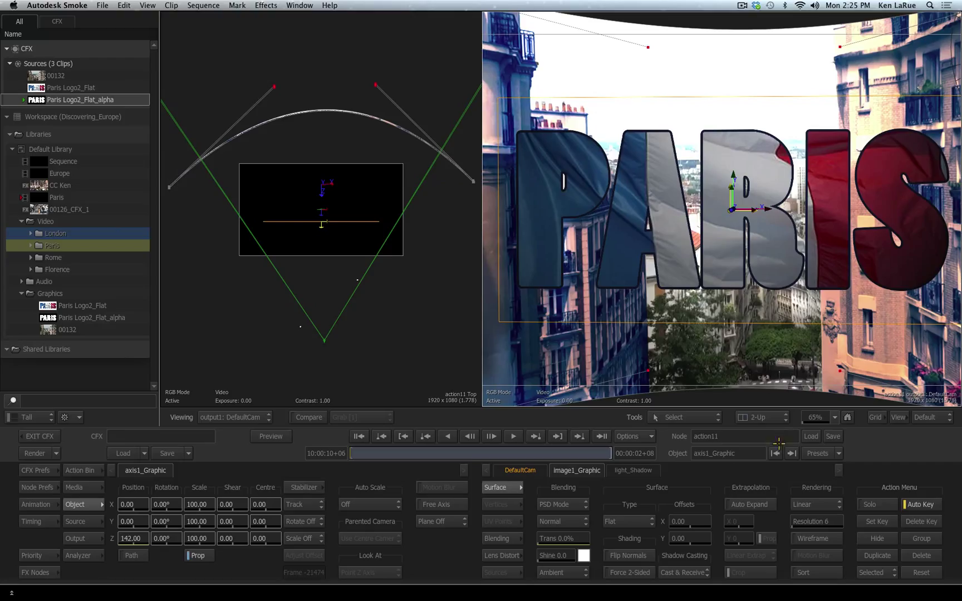
{"action": "left_click", "coordinate": [755, 417]}
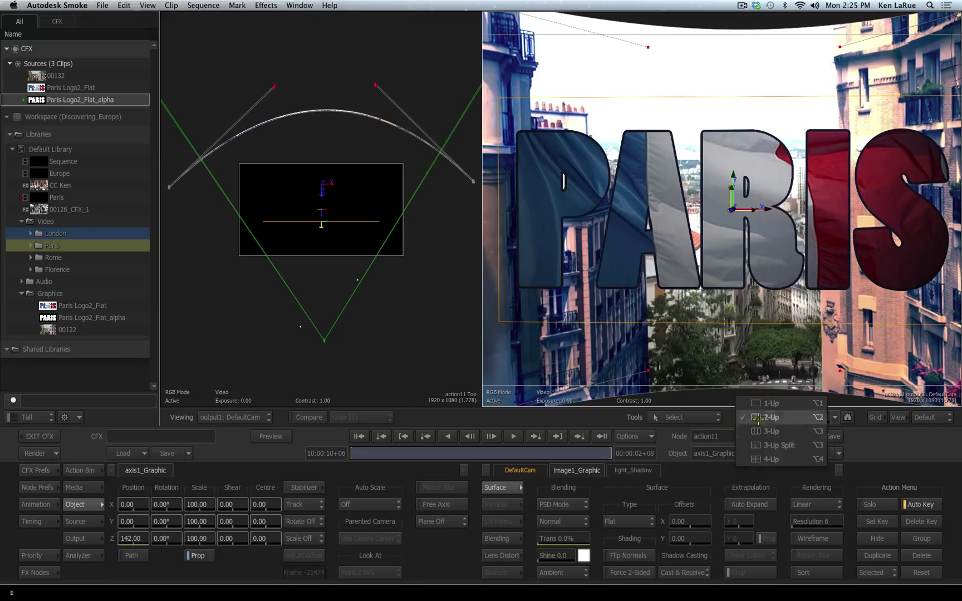
{"action": "left_click", "coordinate": [780, 436]}
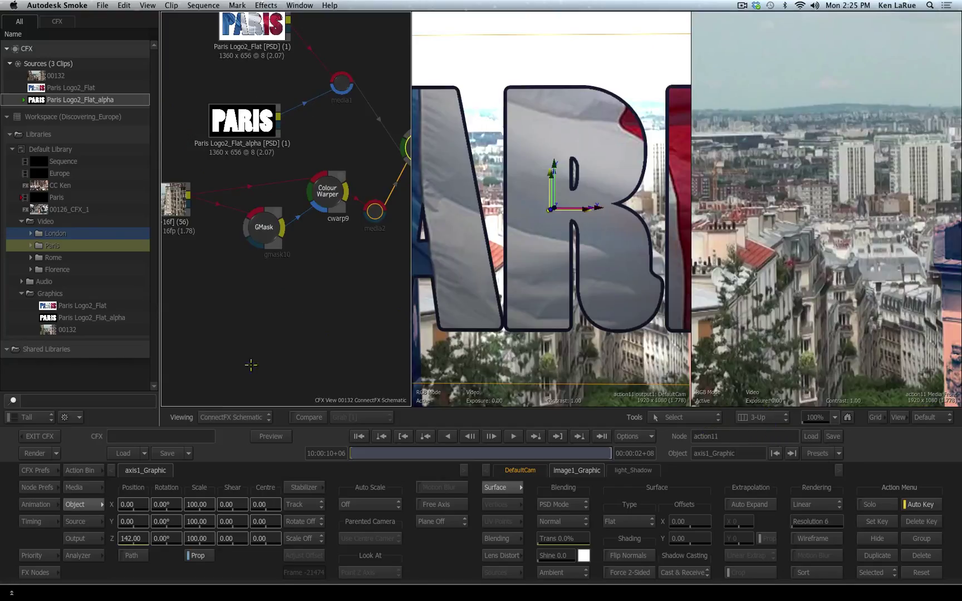
{"action": "left_click", "coordinate": [762, 417]}
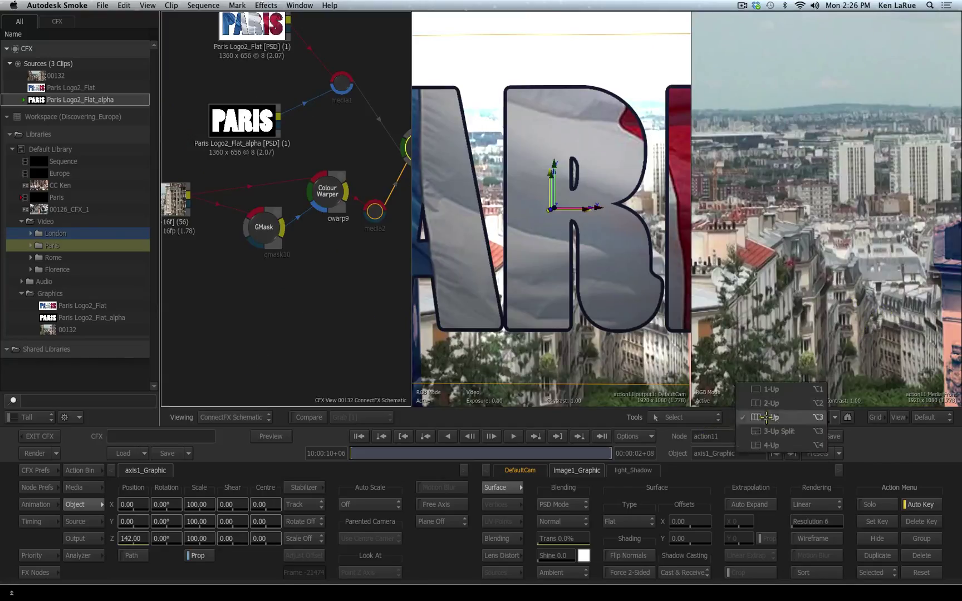
{"action": "left_click", "coordinate": [771, 431]}
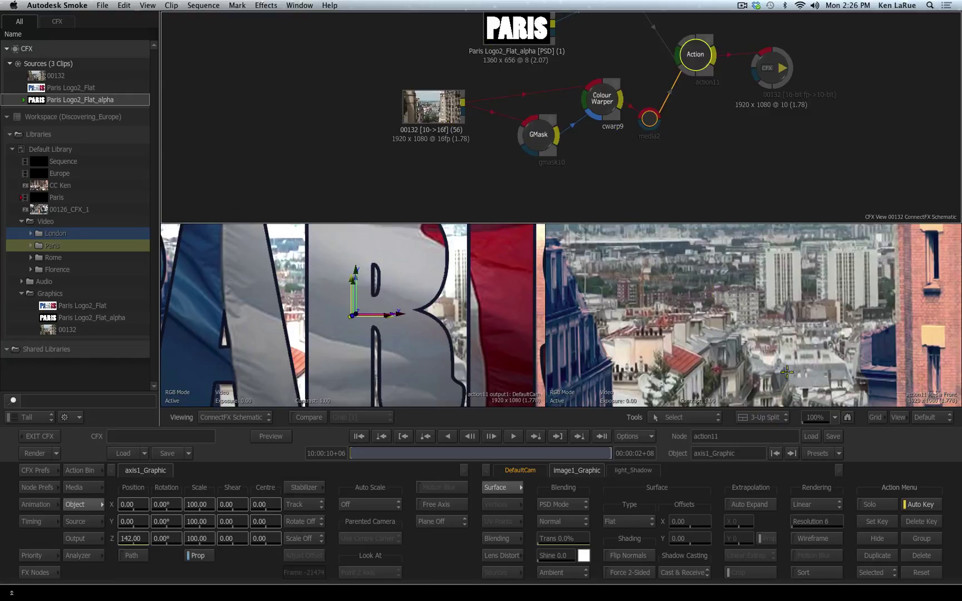
{"action": "left_click", "coordinate": [765, 418]}
{"action": "left_click", "coordinate": [766, 432]}
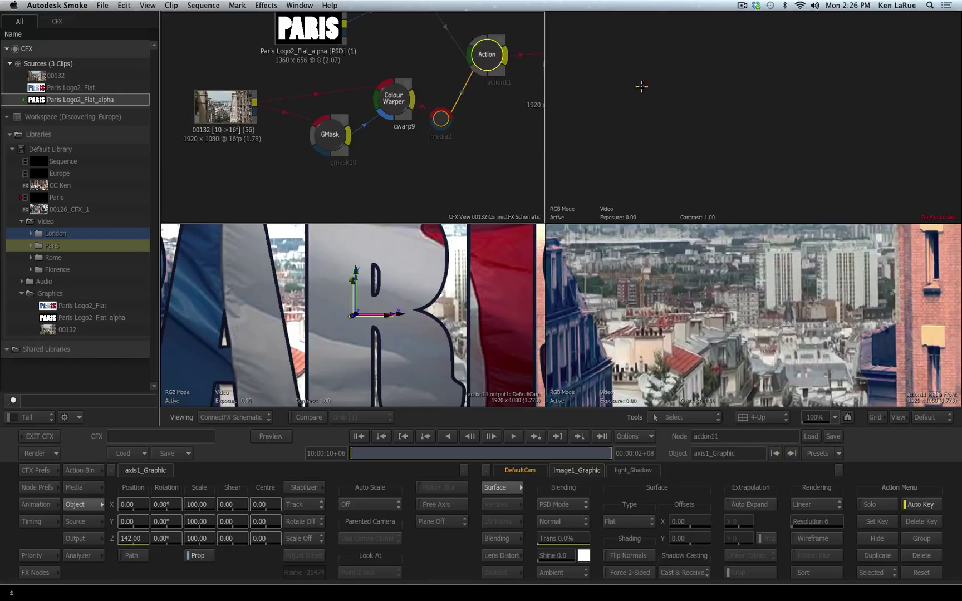
{"action": "scroll", "coordinate": [407, 161], "scroll_direction": "down", "scroll_amount": 2}
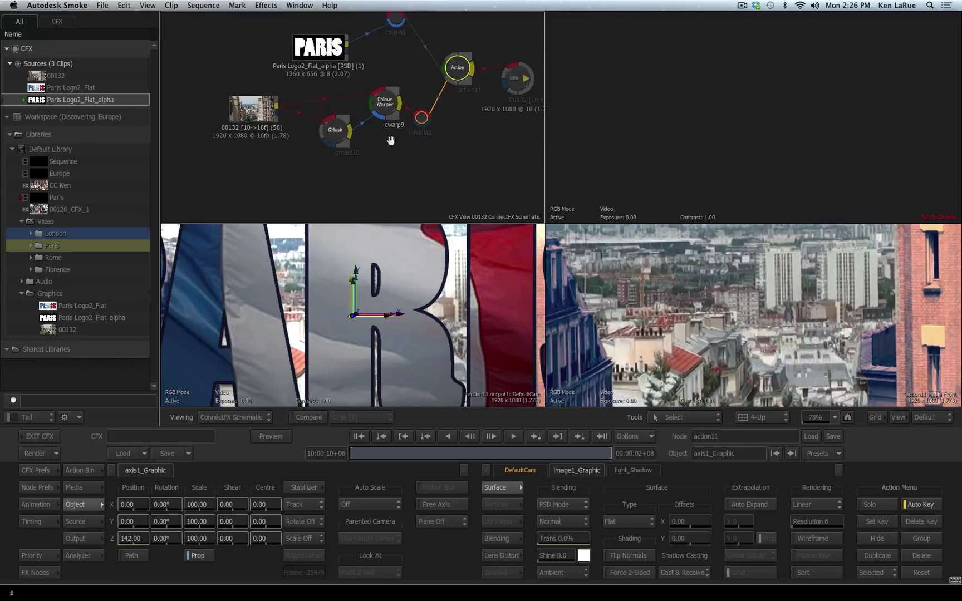
{"action": "scroll", "coordinate": [370, 60], "scroll_direction": "up", "scroll_amount": 3}
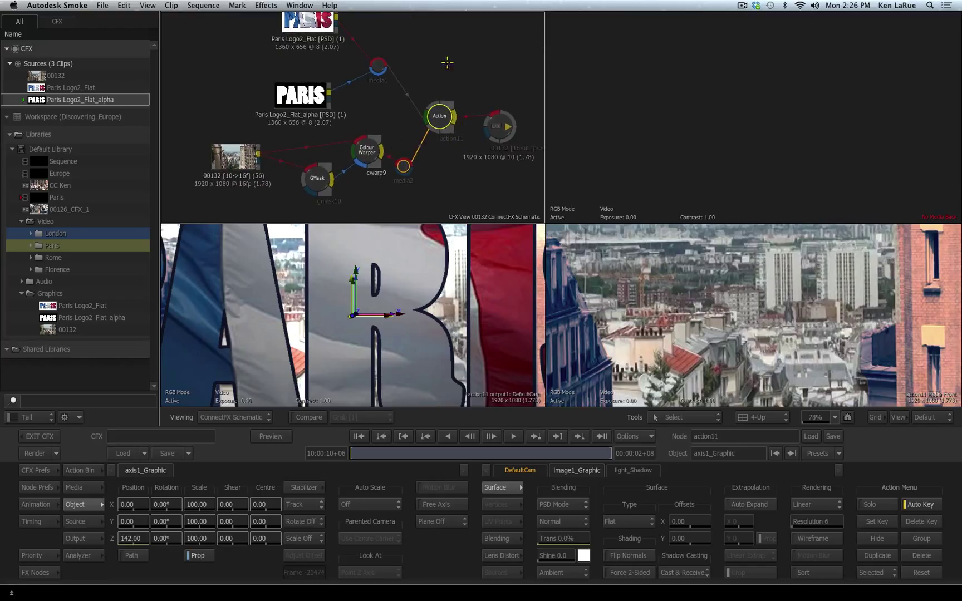
Show the Action schematic in the lower-left pane, centred on its nodes
{"action": "left_click", "coordinate": [475, 302]}
{"action": "key", "text": "F8"}
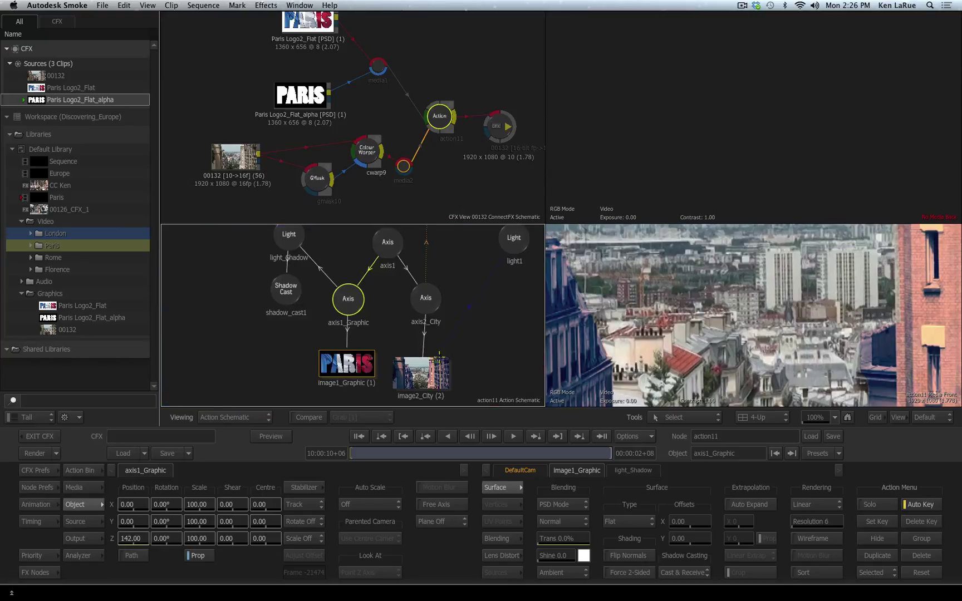
{"action": "scroll", "coordinate": [440, 358], "scroll_direction": "down", "scroll_amount": 3}
{"action": "scroll", "coordinate": [461, 305], "scroll_direction": "down", "scroll_amount": 2}
{"action": "left_click_drag", "start_coordinate": [456, 313], "coordinate": [442, 339]}
Set the upper-right pane to the Top view, zoomed out to show frame and camera
{"action": "left_click", "coordinate": [692, 154]}
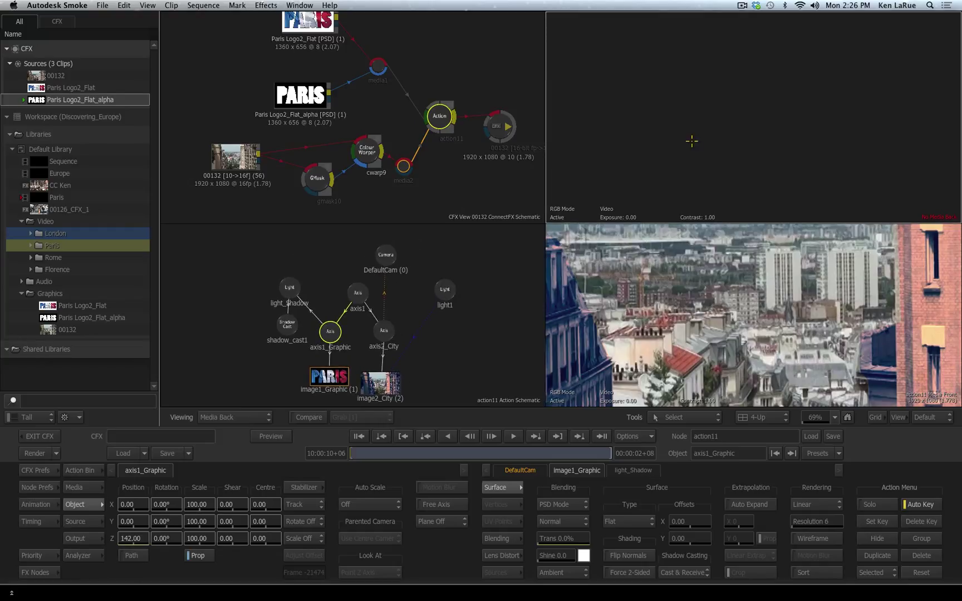
{"action": "key", "text": "t"}
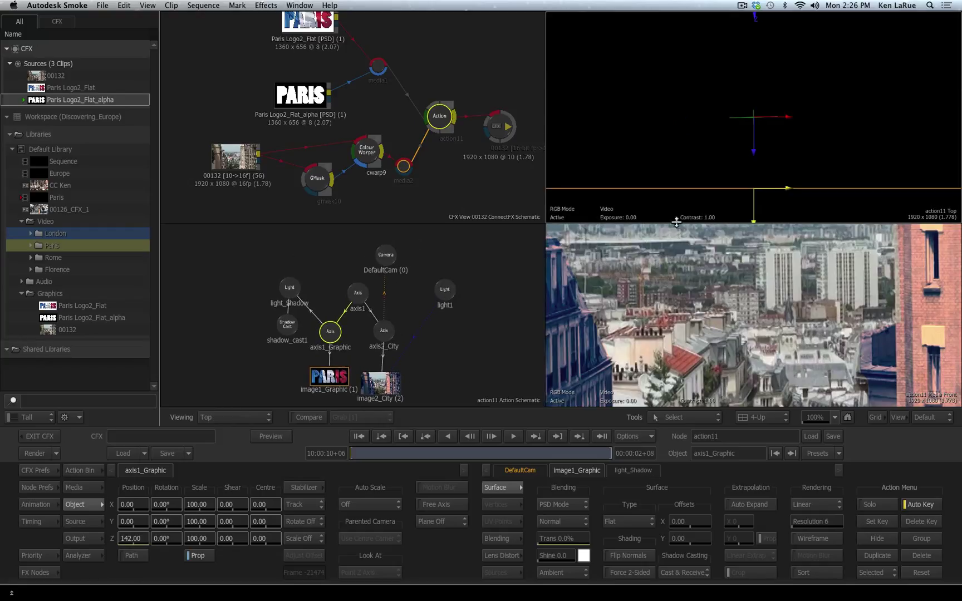
{"action": "mouse_move", "coordinate": [748, 169]}
{"action": "left_mouse_down"}
{"action": "mouse_move", "coordinate": [749, 197]}
{"action": "mouse_move", "coordinate": [734, 171]}
{"action": "left_mouse_up"}
Show the DefaultCam output in the lower-right pane, fitted to the whole PARIS composite
{"action": "left_click", "coordinate": [751, 325]}
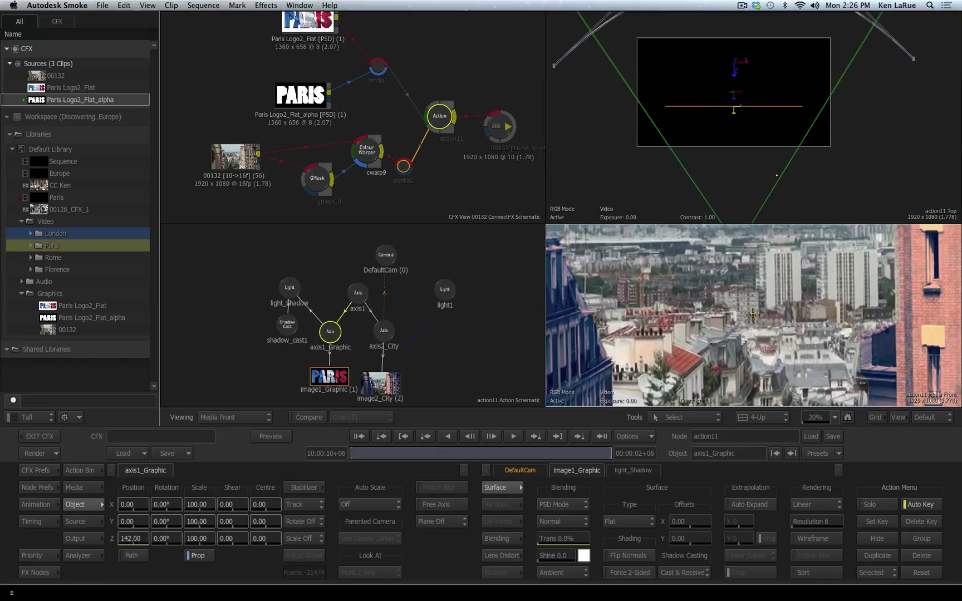
{"action": "key", "text": "F1"}
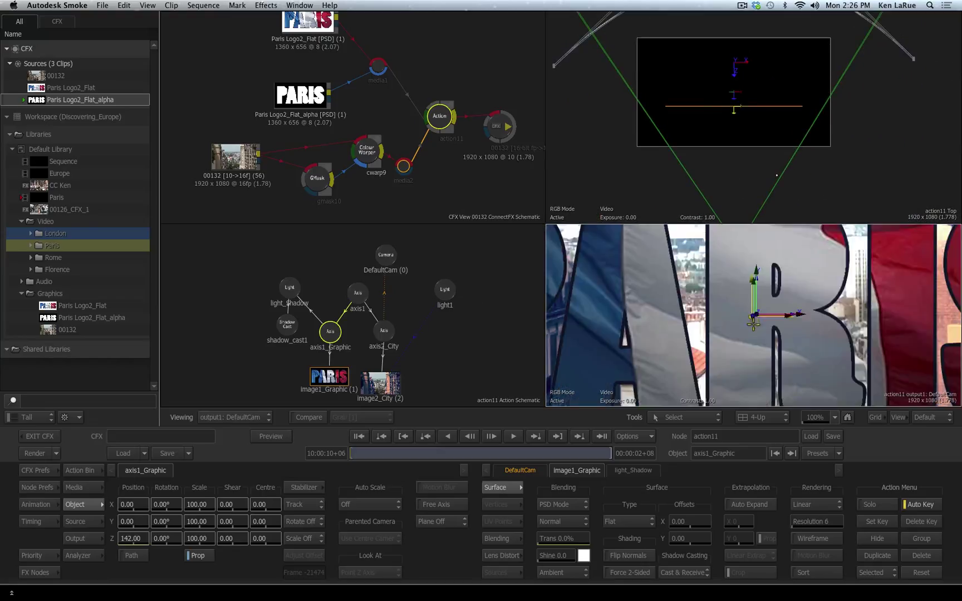
{"action": "key", "text": "Home"}
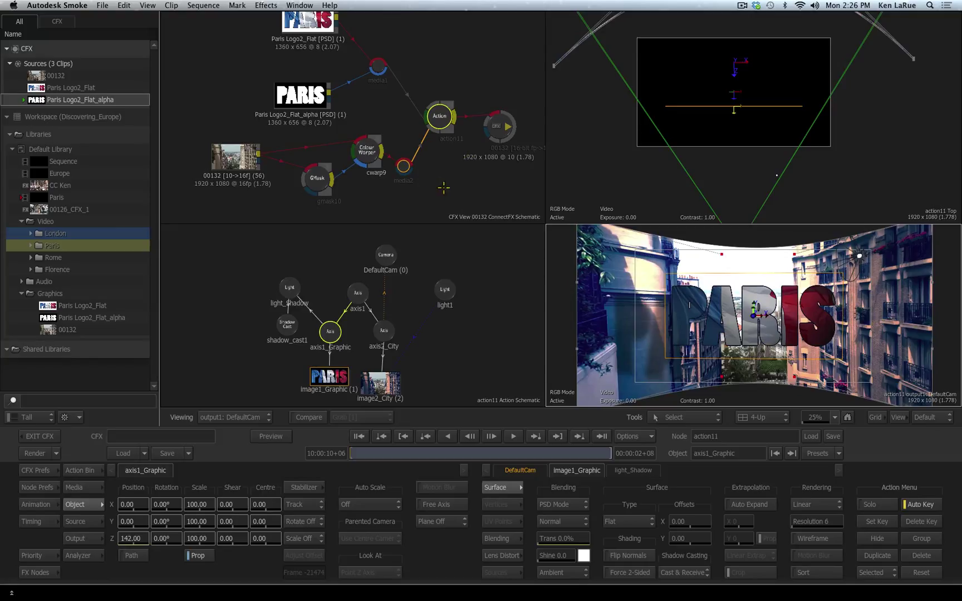
Switch the upper-left schematic pane to a Side view, zoomed out to frame the camera and street plate
{"action": "left_click", "coordinate": [443, 187]}
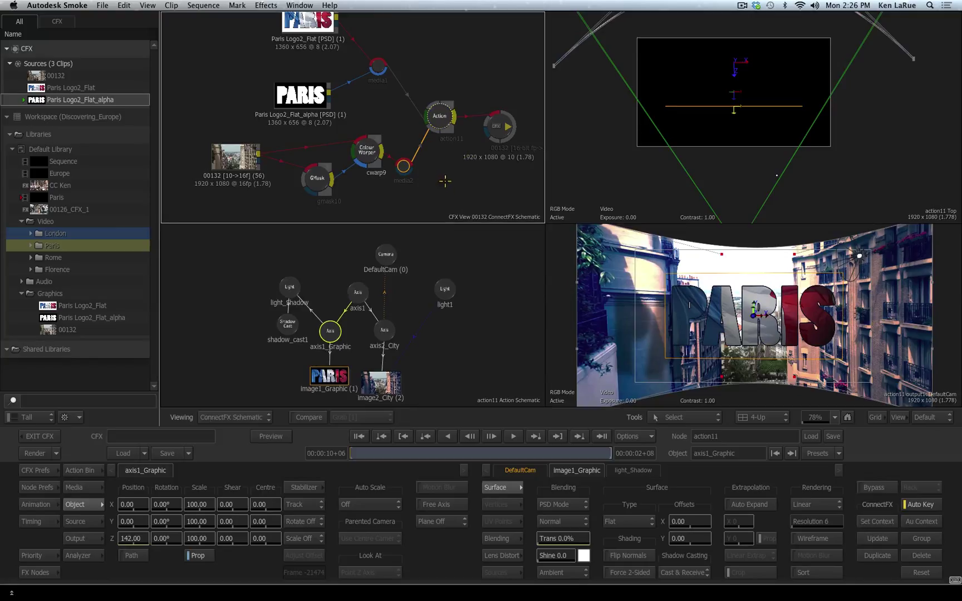
{"action": "key", "text": "F1"}
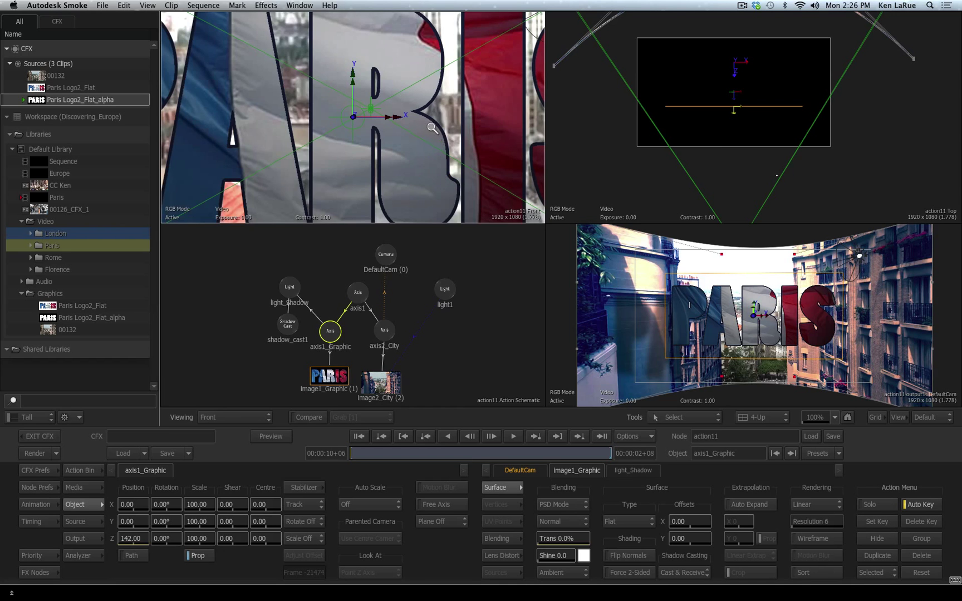
{"action": "key", "text": "Home"}
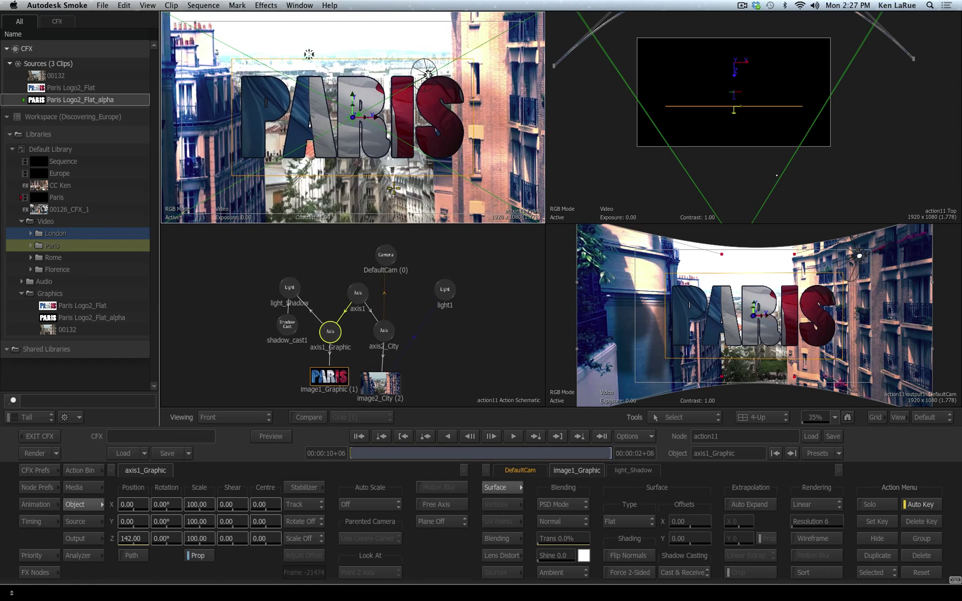
{"action": "key", "text": "F3"}
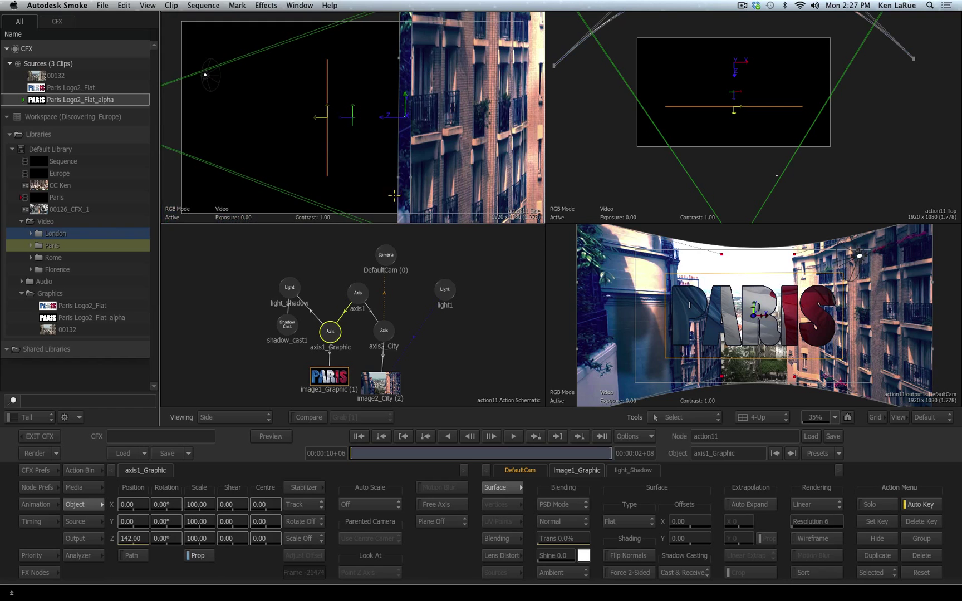
{"action": "left_click_drag", "start_coordinate": [393, 143], "coordinate": [205, 309]}
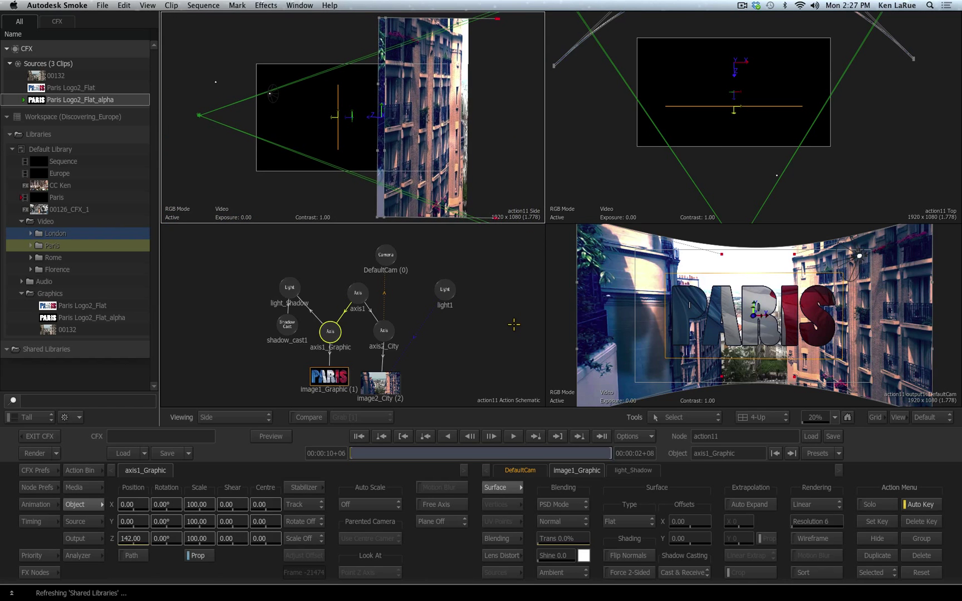